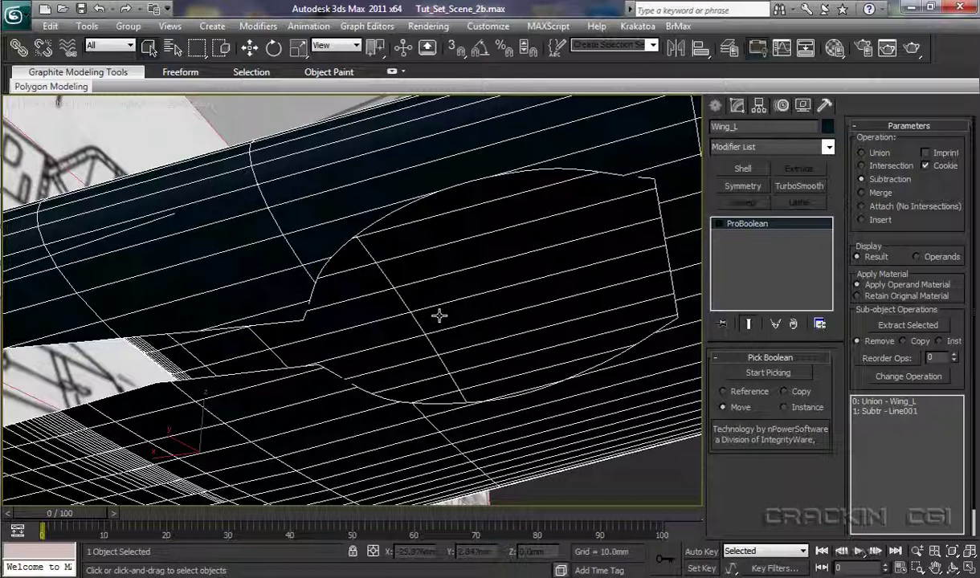
Step: Turn off Cookie and extract the subtracted Line001 operand from the wing's ProBoolean, using the Remove option
scroll(440, 319, "down", 6)
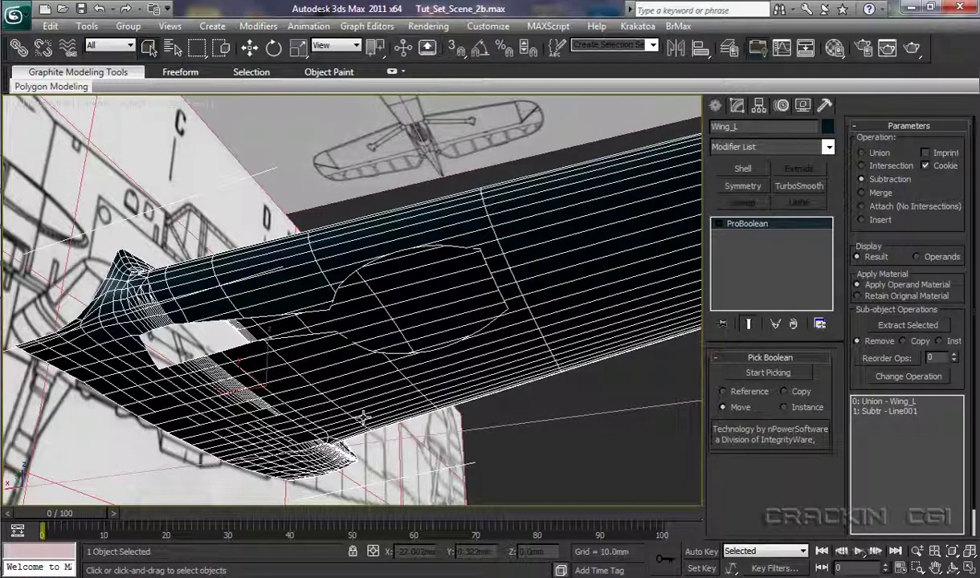
scroll(360, 413, "up", 4)
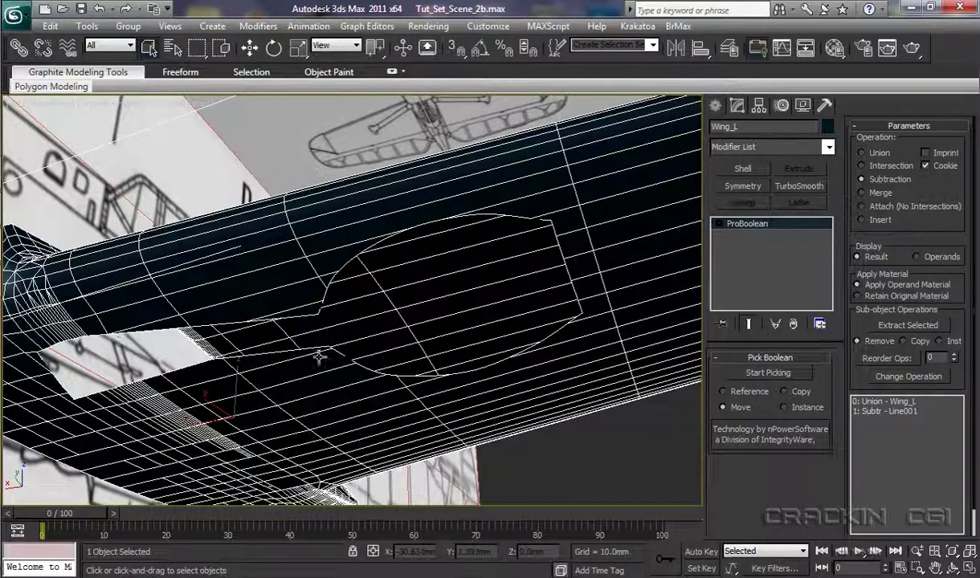
middle_click_drag(321, 345, 361, 404, "alt")
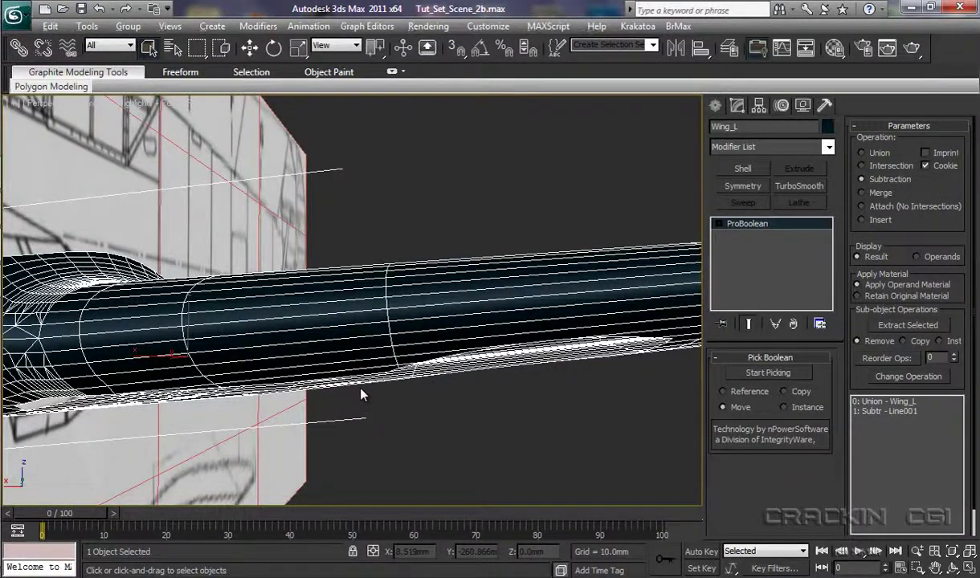
middle_click_drag(361, 392, 371, 349, "ctrl+alt")
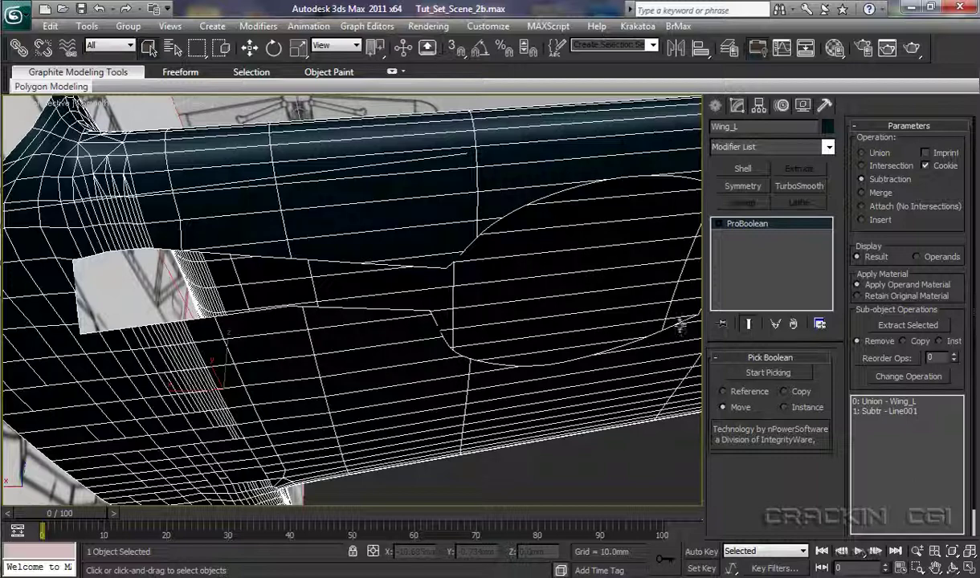
left_click(867, 411)
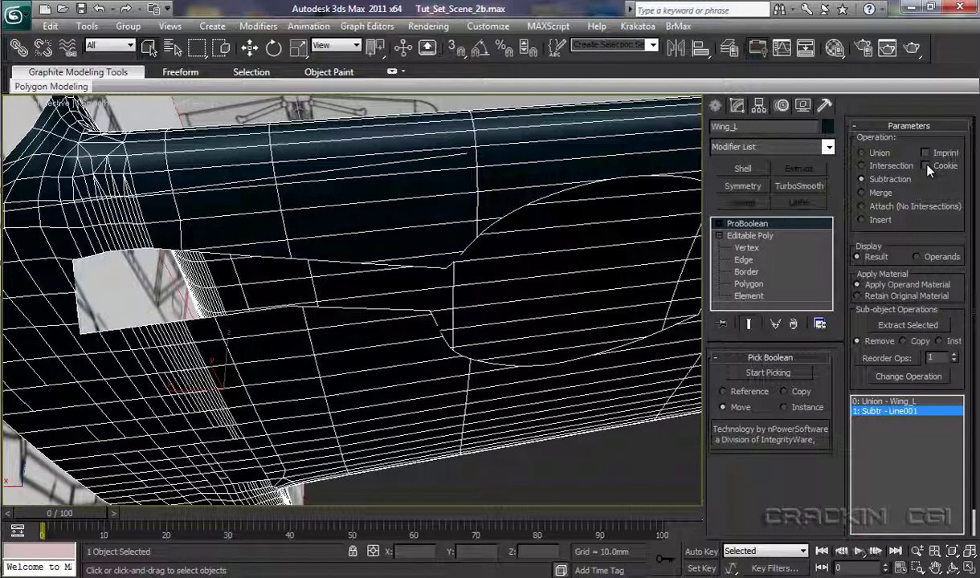
left_click(908, 326)
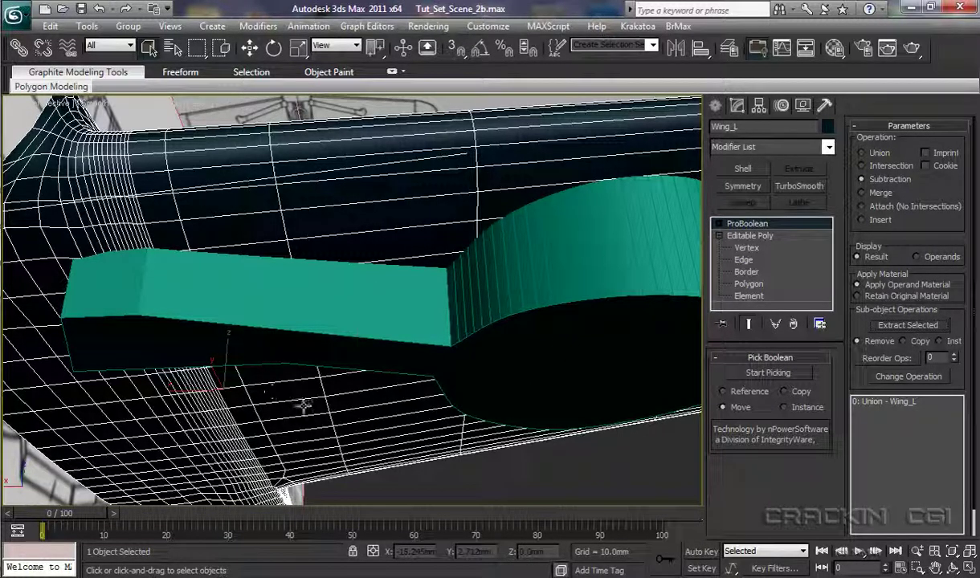
Step: Hide the extracted green Line001 shape below the wing
middle_click_drag(308, 402, 286, 439, "alt")
middle_click_drag(310, 397, 314, 427, "alt")
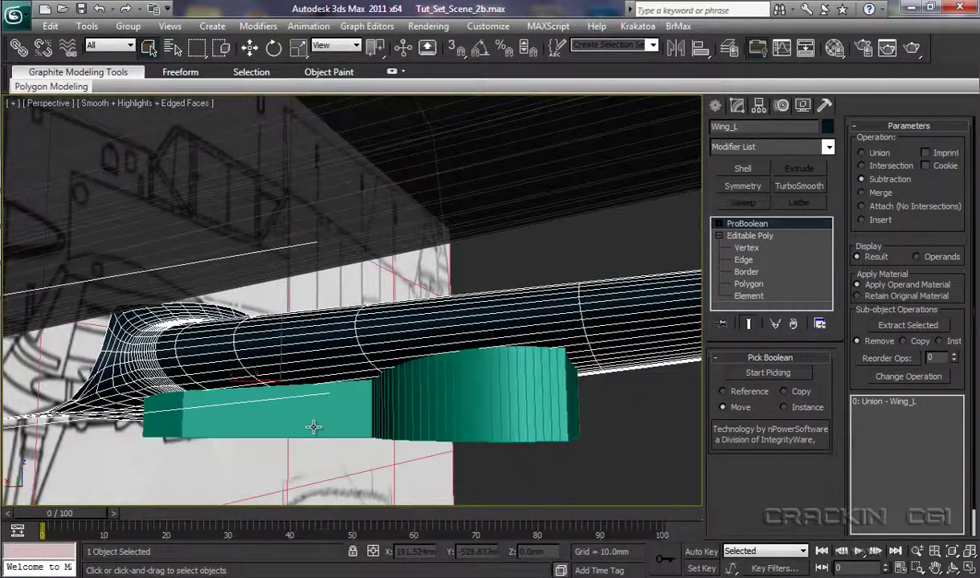
left_click(534, 410)
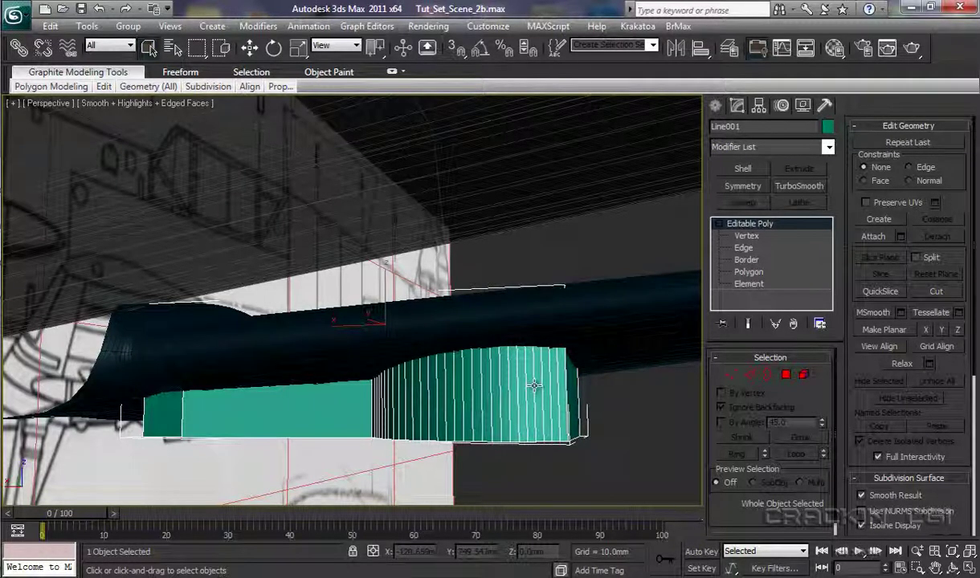
right_click(531, 367)
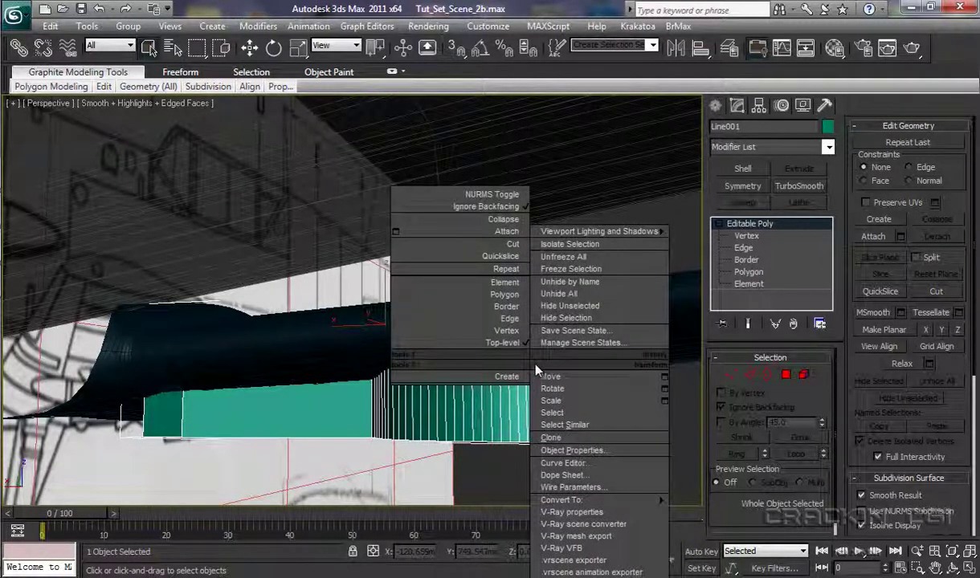
left_click(563, 318)
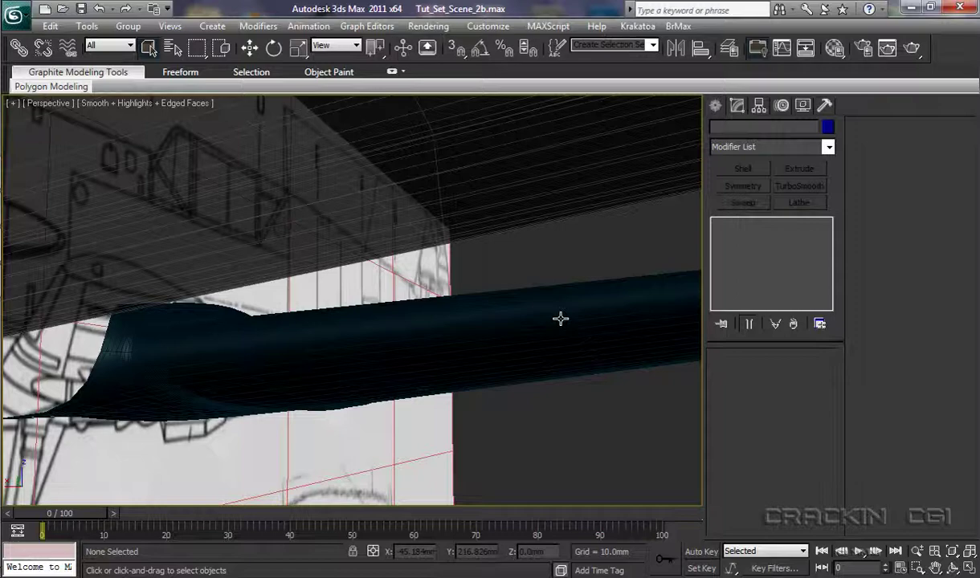
Step: Convert the Wing_L object to an Editable Poly
left_click(571, 316)
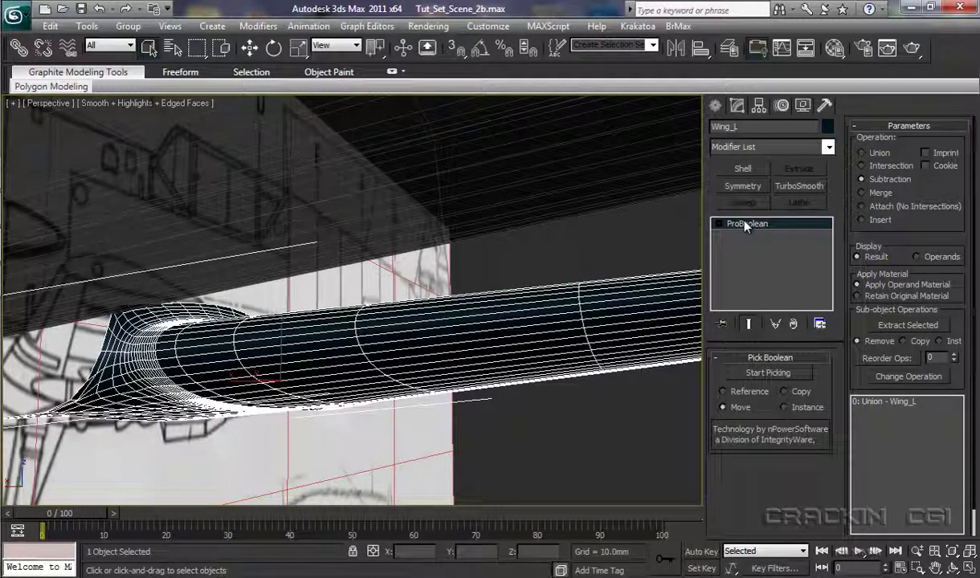
right_click(634, 320)
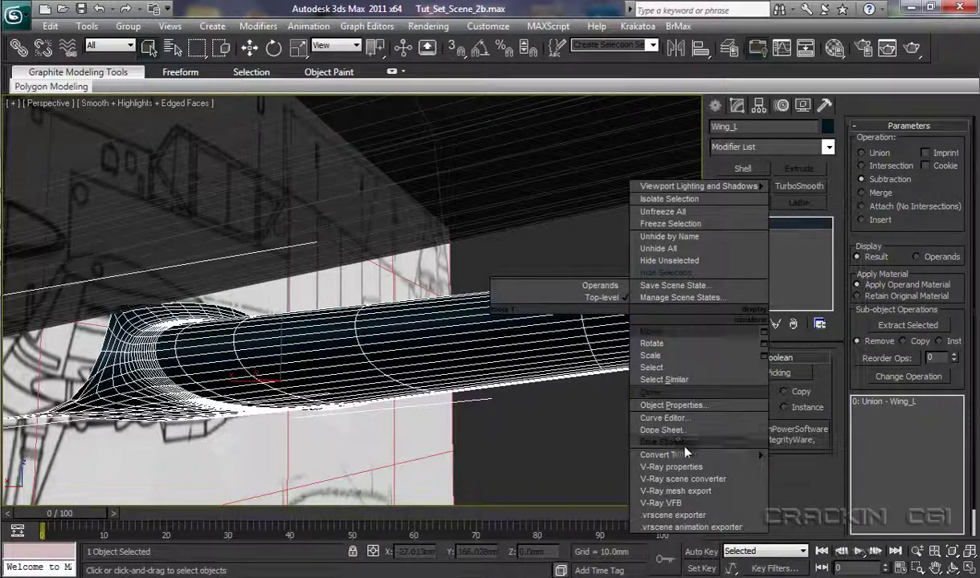
mouse_move(685, 455)
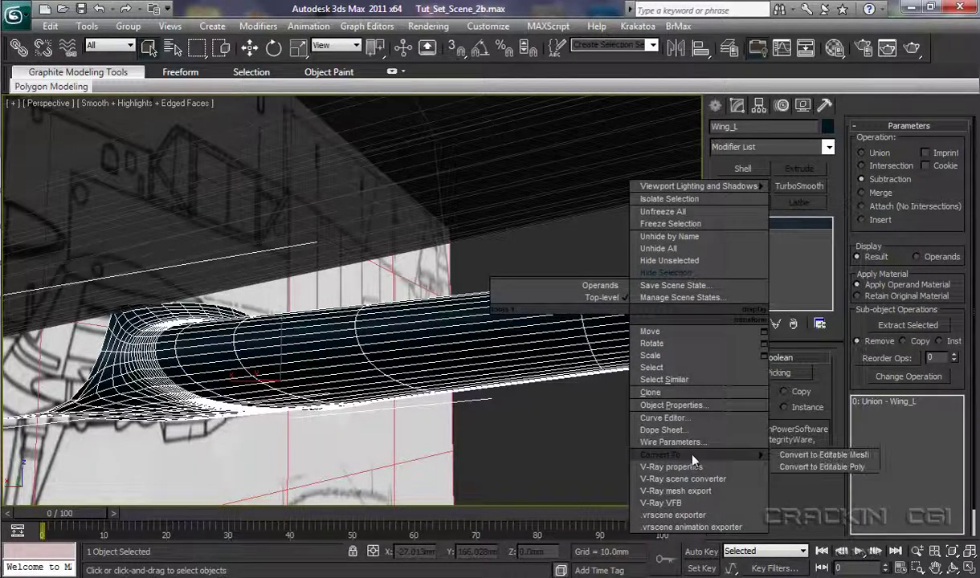
left_click(782, 468)
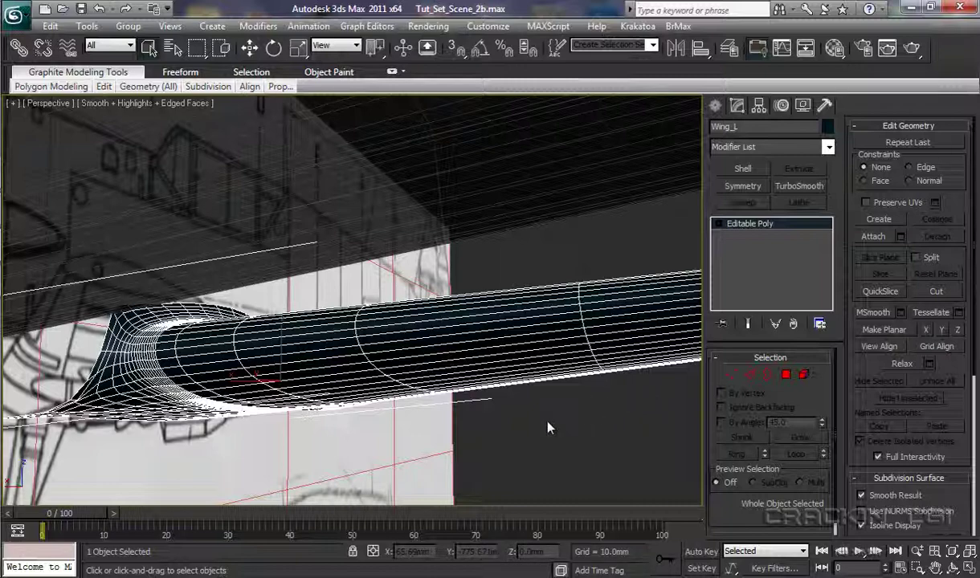
Step: Show the wing root in the Bottom view and enter Polygon level on the wing with Ignore Backfacing turned on
key("b")
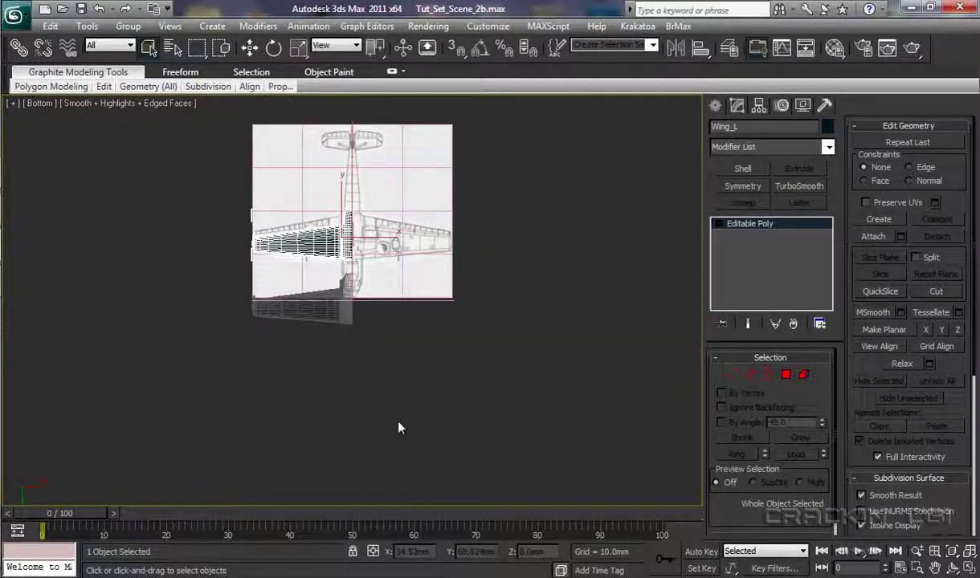
scroll(406, 419, "up", 5)
scroll(410, 345, "up", 1)
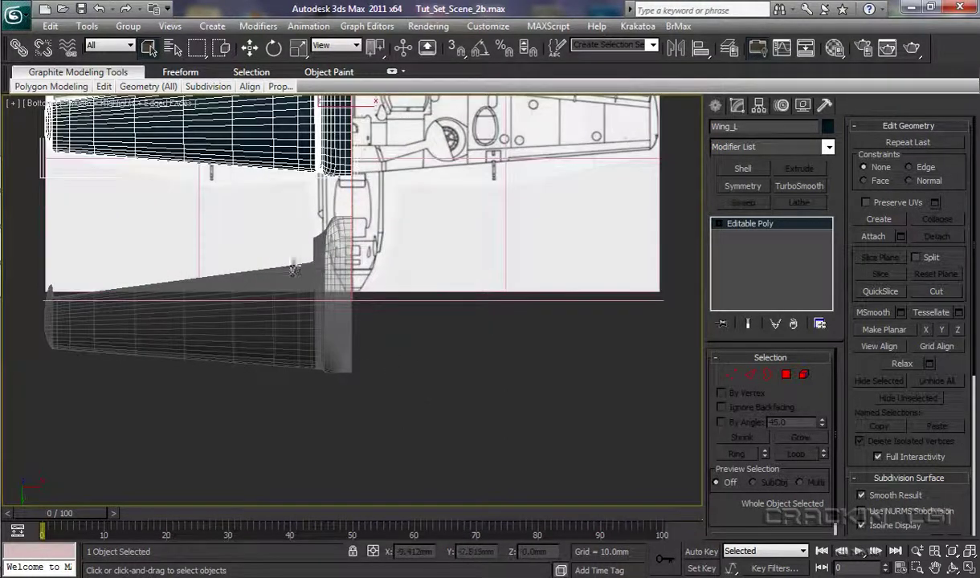
middle_click_drag(438, 336, 558, 464)
scroll(530, 394, "up", 5)
middle_click_drag(530, 329, 406, 388)
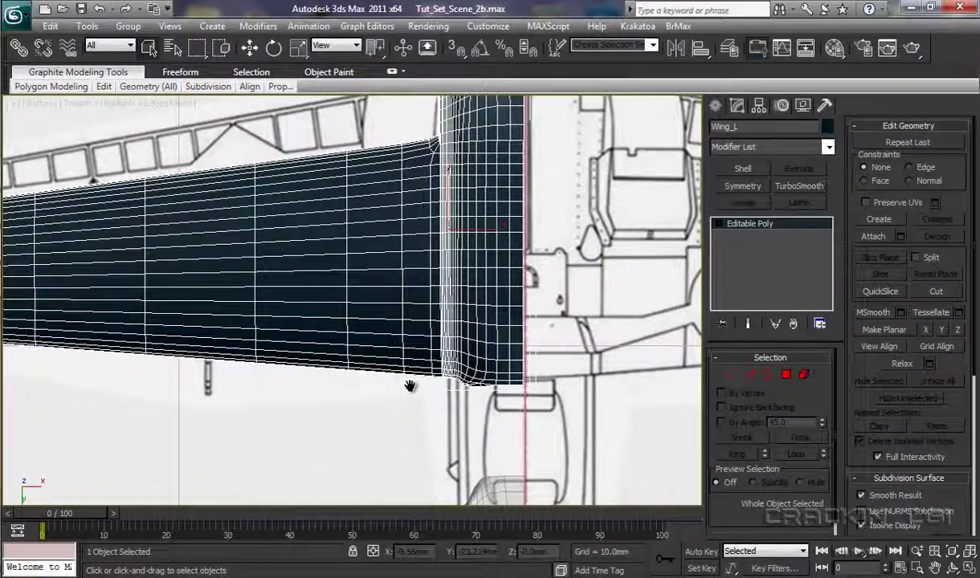
left_click(718, 225)
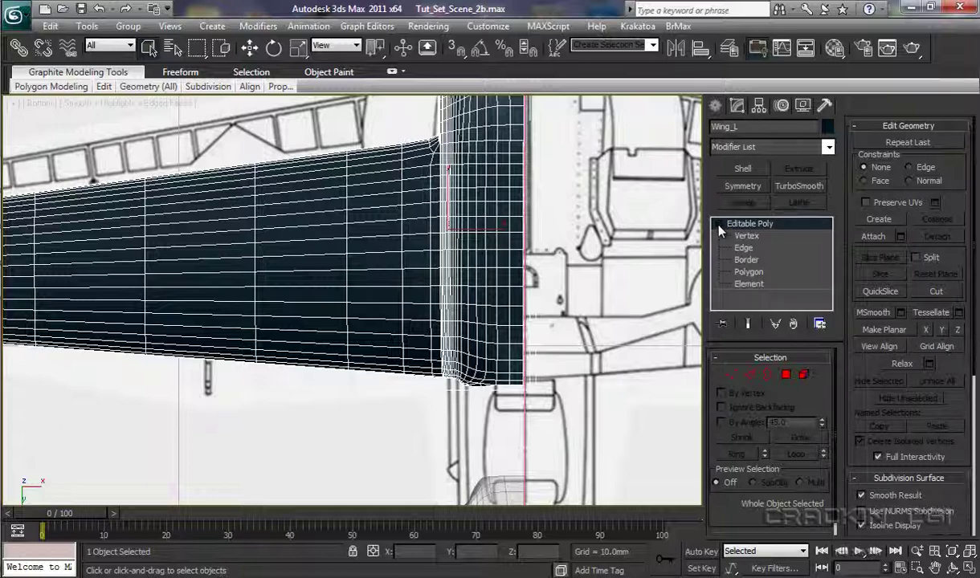
left_click(749, 272)
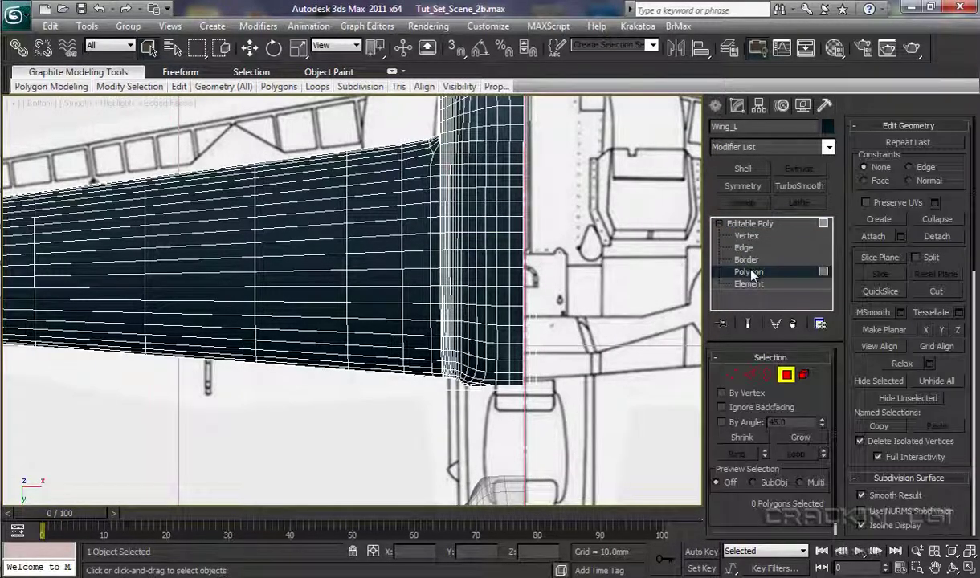
left_click(722, 408)
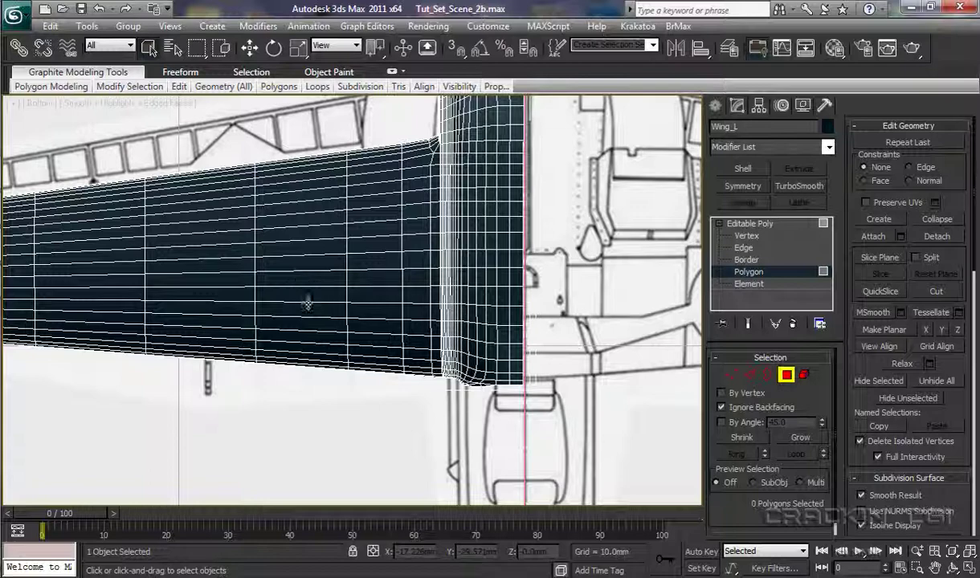
Step: Try moving a single polygon on the wing's underside, undo the move, and return to the Select Object tool
left_click(153, 50)
left_click(250, 49)
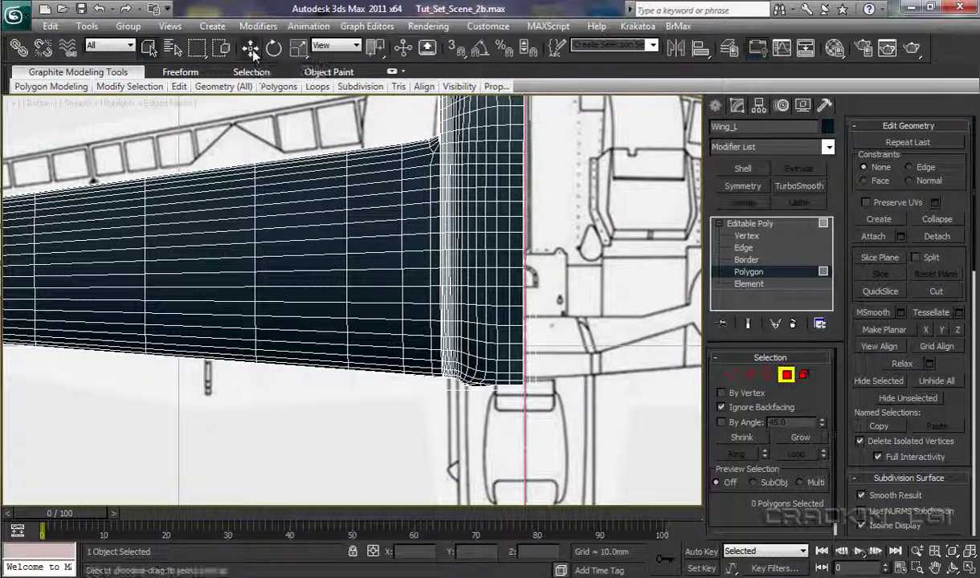
left_click(313, 280)
left_click_drag(313, 280, 343, 313)
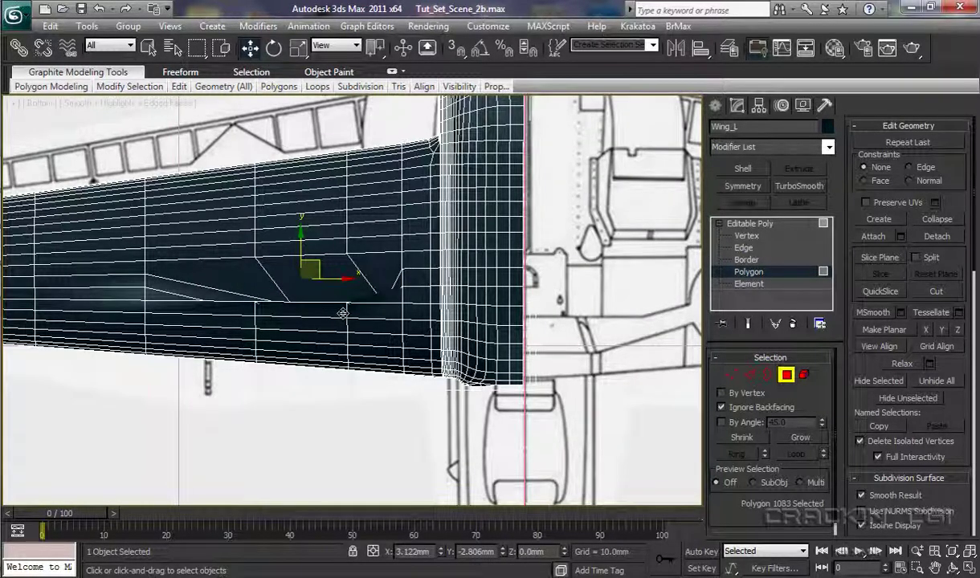
left_click(98, 9)
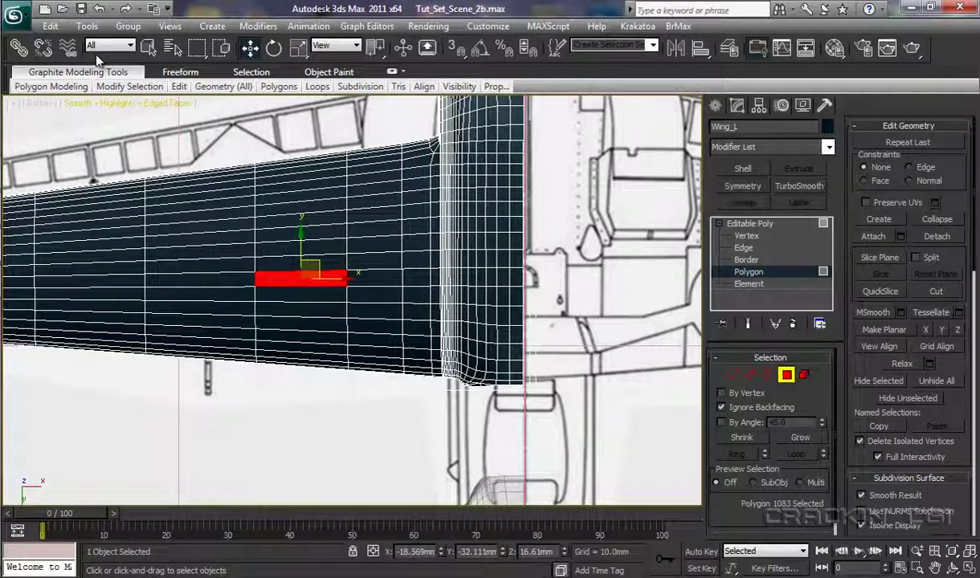
left_click(149, 48)
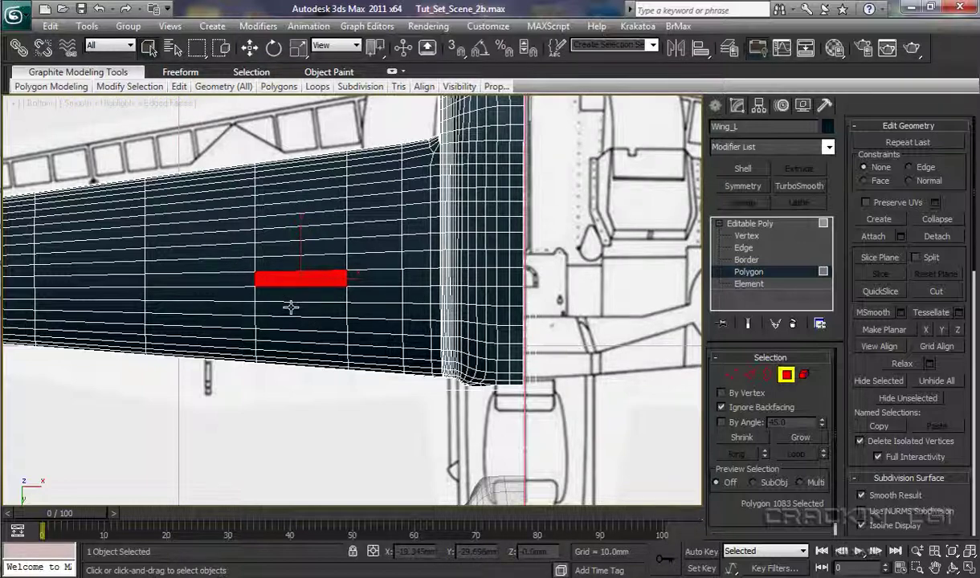
Step: Make the wing see-through and select the underside polygons covering the blueprint's wheel well and undercarriage area, up to the leading edge at the root
key("alt+x")
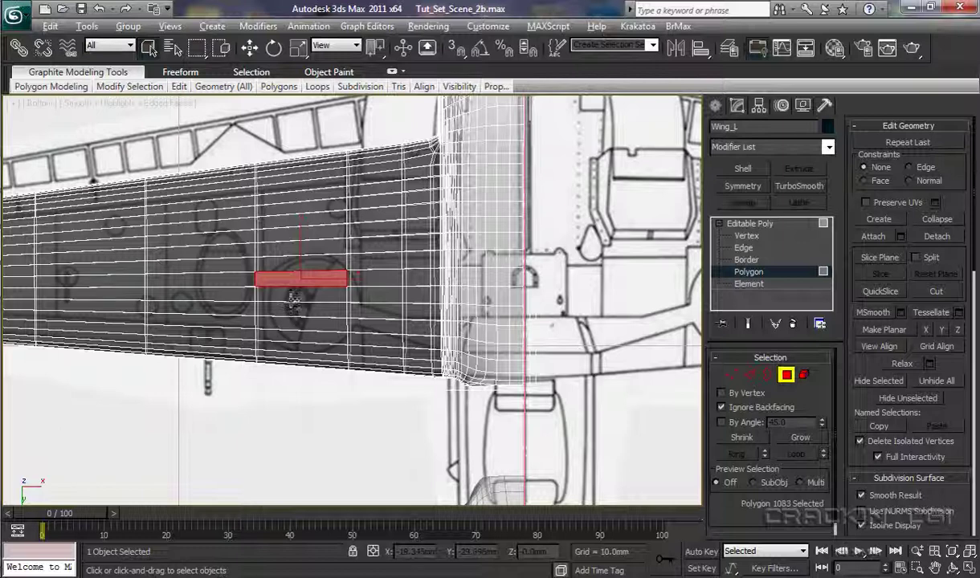
left_click(271, 247)
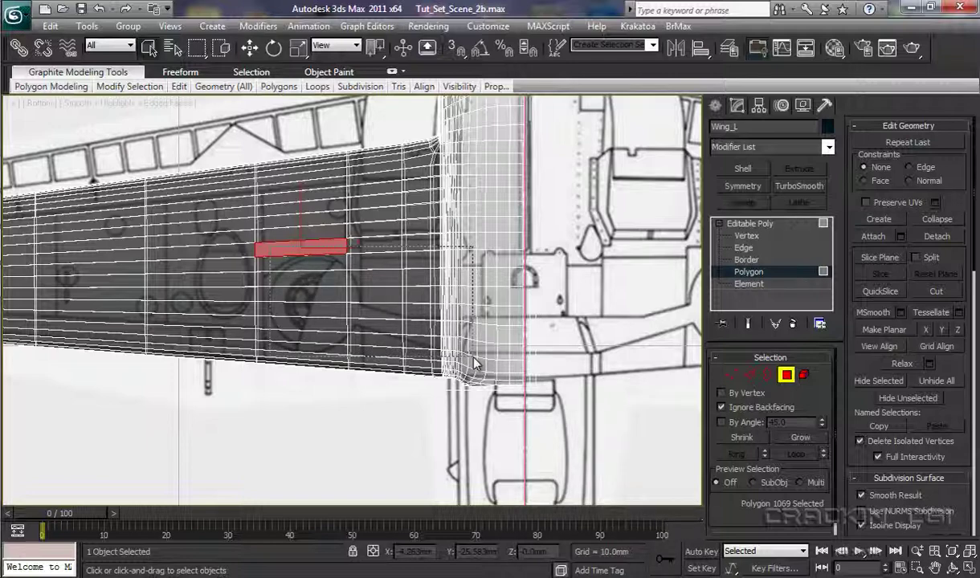
left_click(474, 364, "shift")
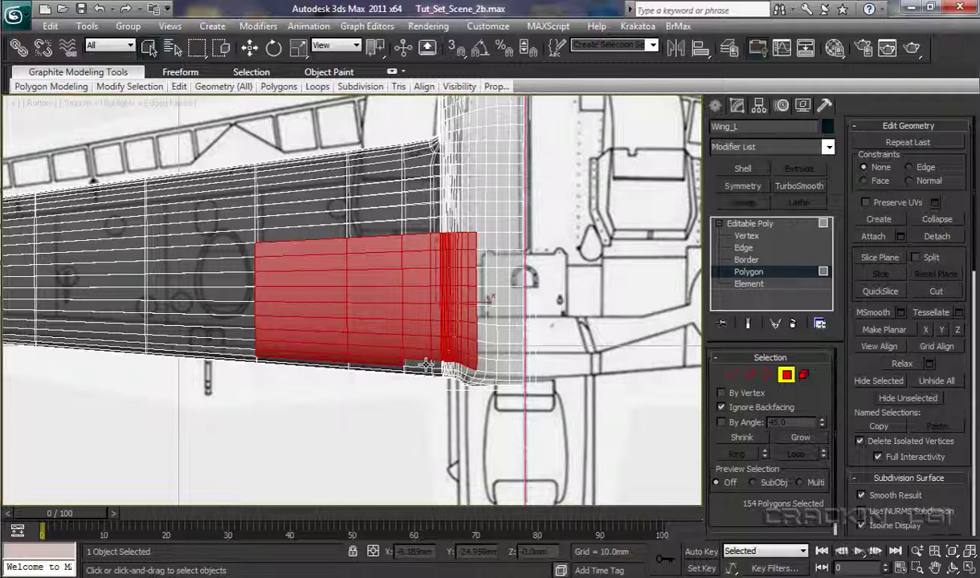
left_click(455, 370, "ctrl")
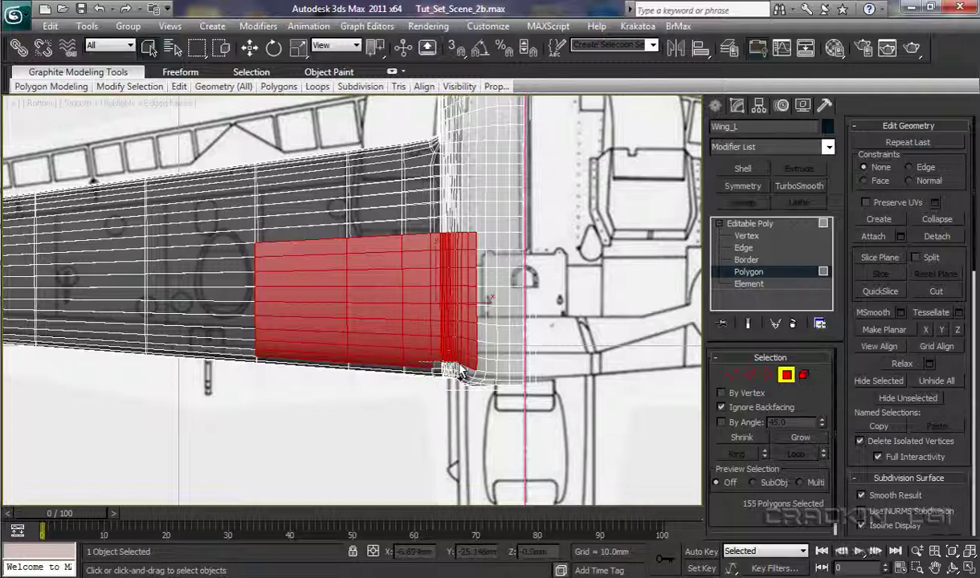
left_click(465, 369, "ctrl")
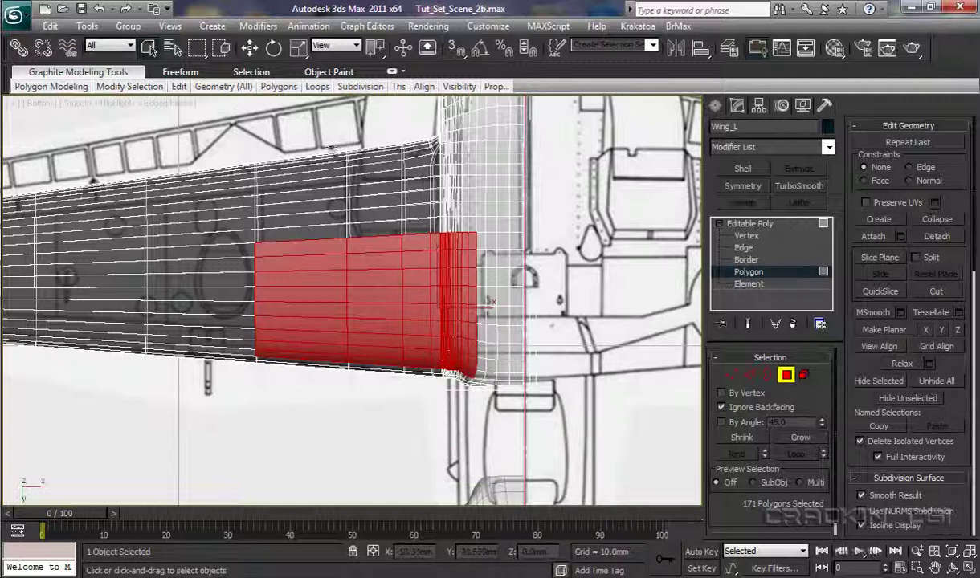
Step: Clone the selected polygons with a slight Y offset to a separate object named Undercarriage01
left_click(250, 49)
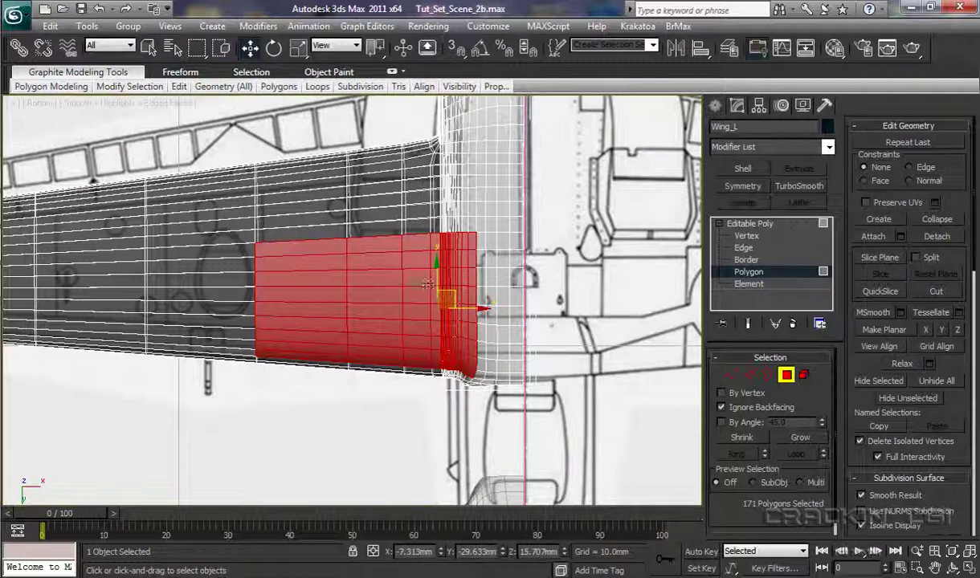
key("alt+x")
left_click_drag(436, 264, 416, 253)
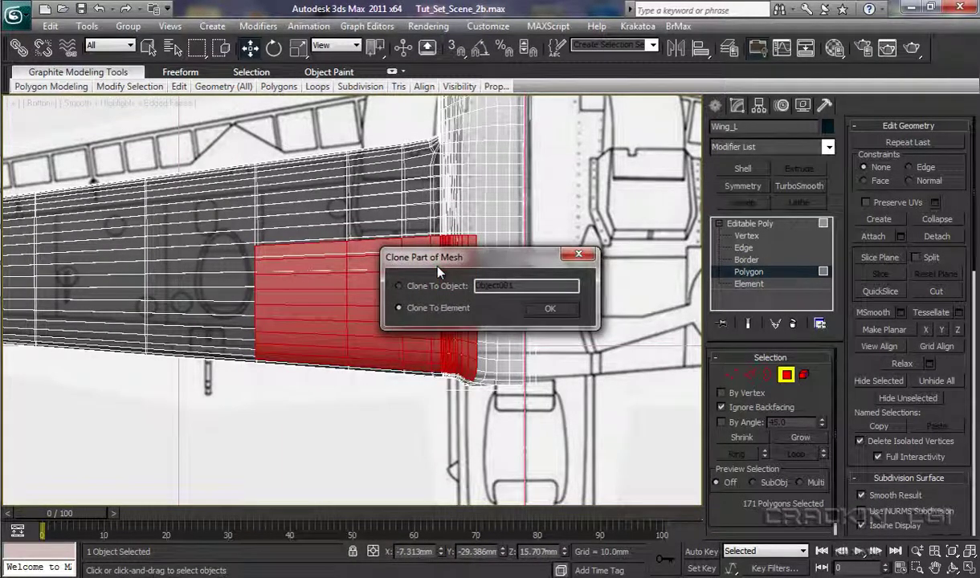
left_click(399, 307)
left_click(400, 286)
left_click_drag(524, 285, 476, 286)
type("Undercarriage01")
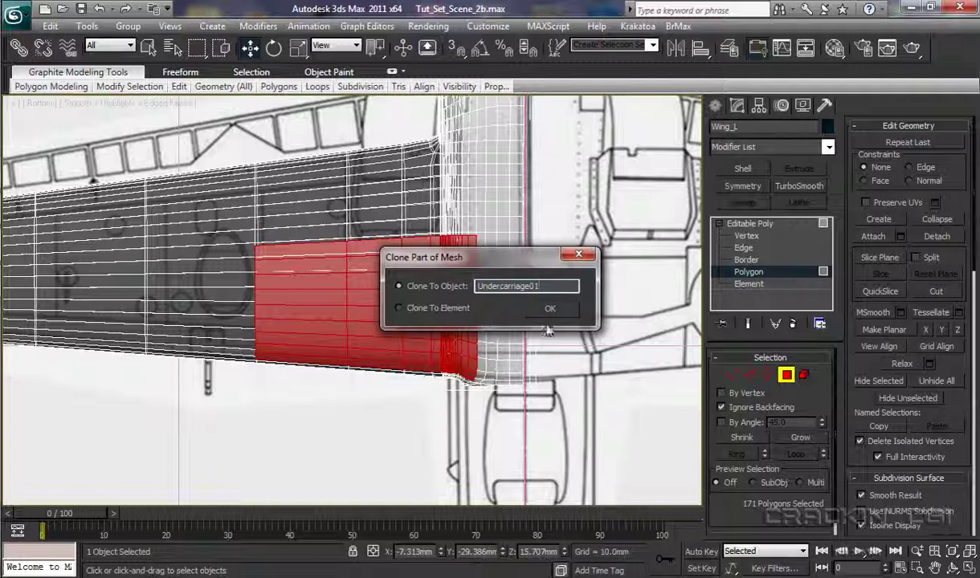
left_click(553, 312)
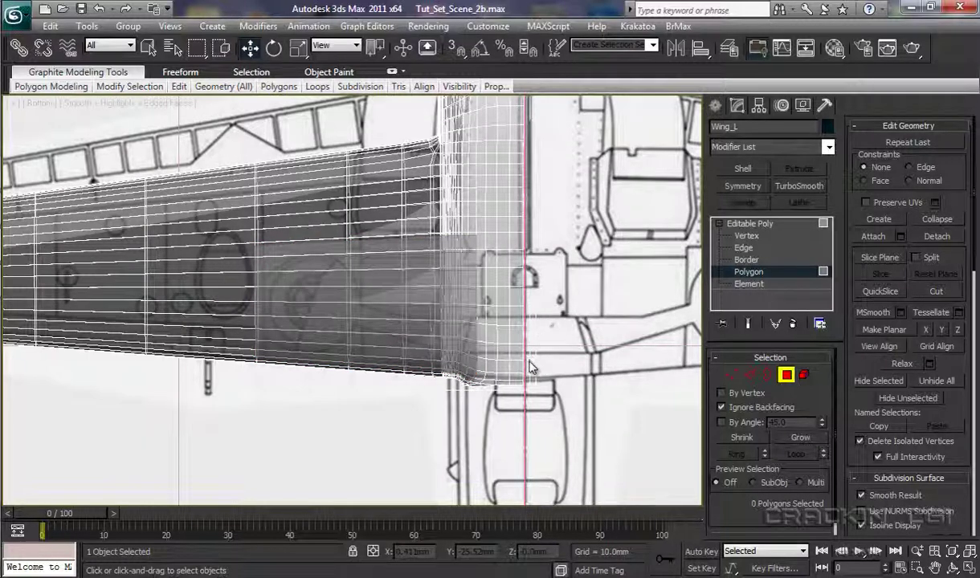
scroll(530, 346, "up", 5)
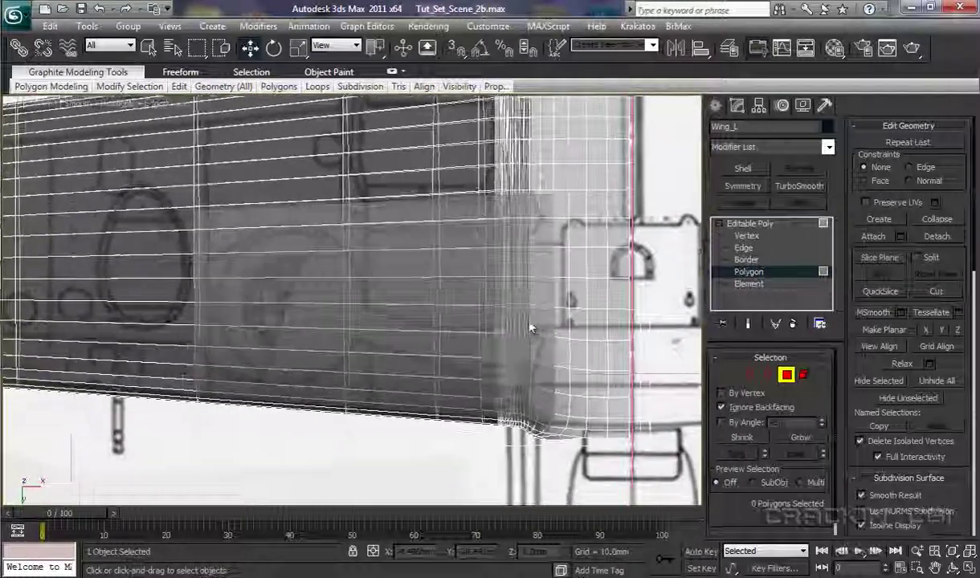
scroll(529, 321, "up", 2)
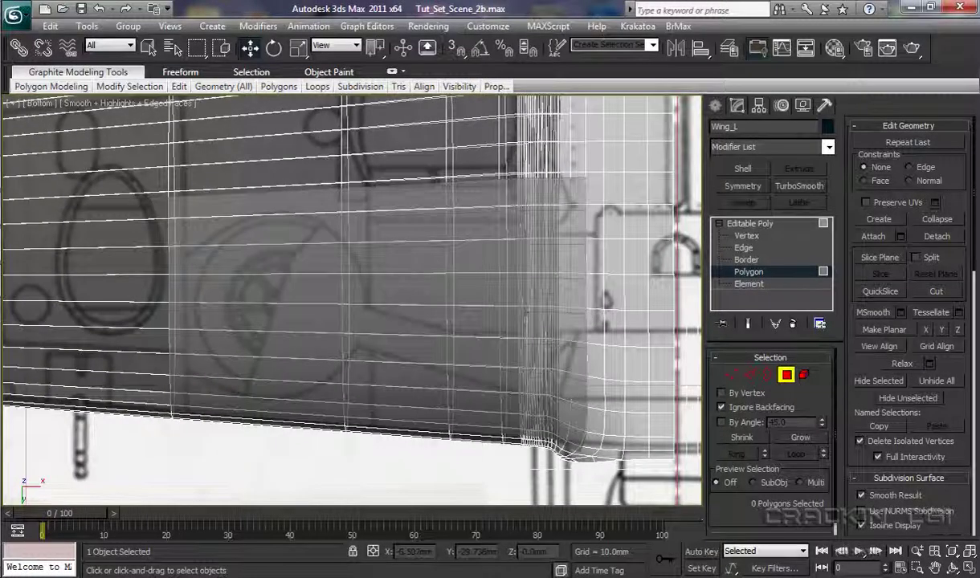
Step: Leave the wing's Polygon level, move the cloned Undercarriage01 object about 0.22 mm along Y and turn off its see-through display
left_click(752, 225)
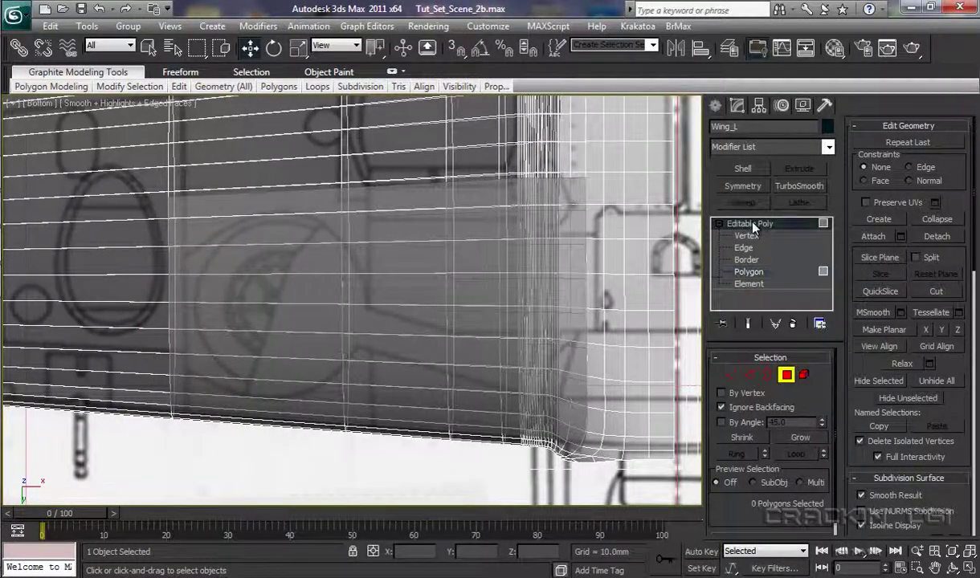
left_click(477, 465)
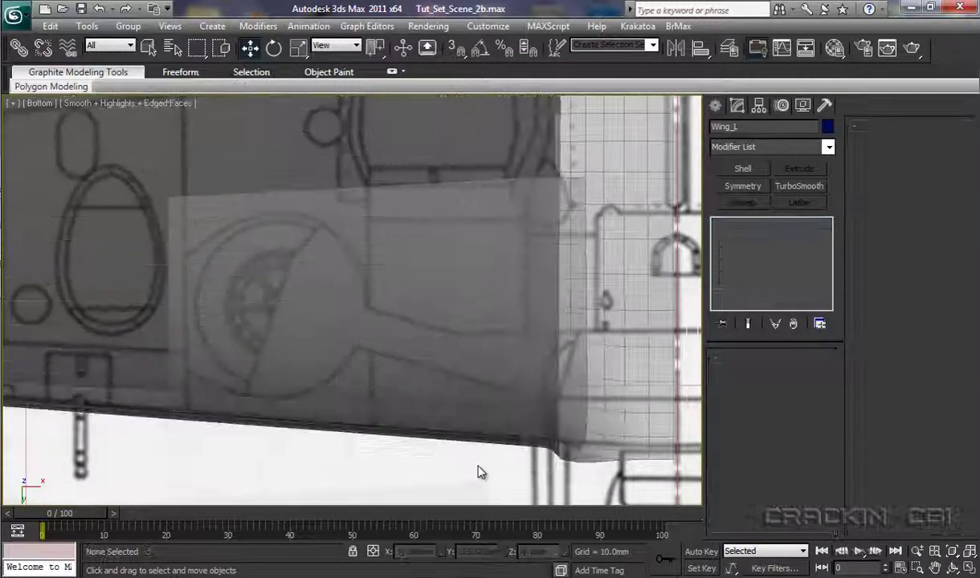
left_click(453, 344)
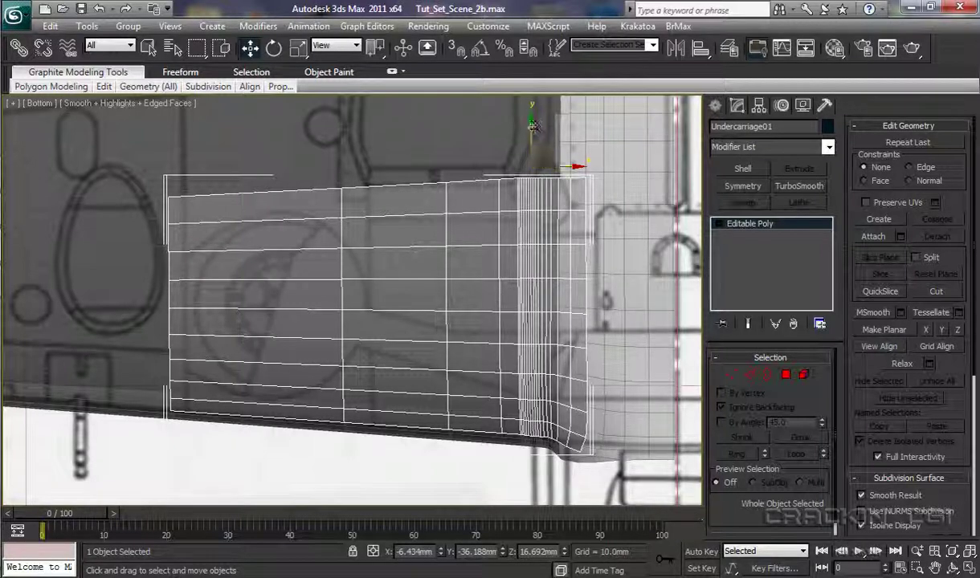
left_click_drag(531, 126, 530, 119)
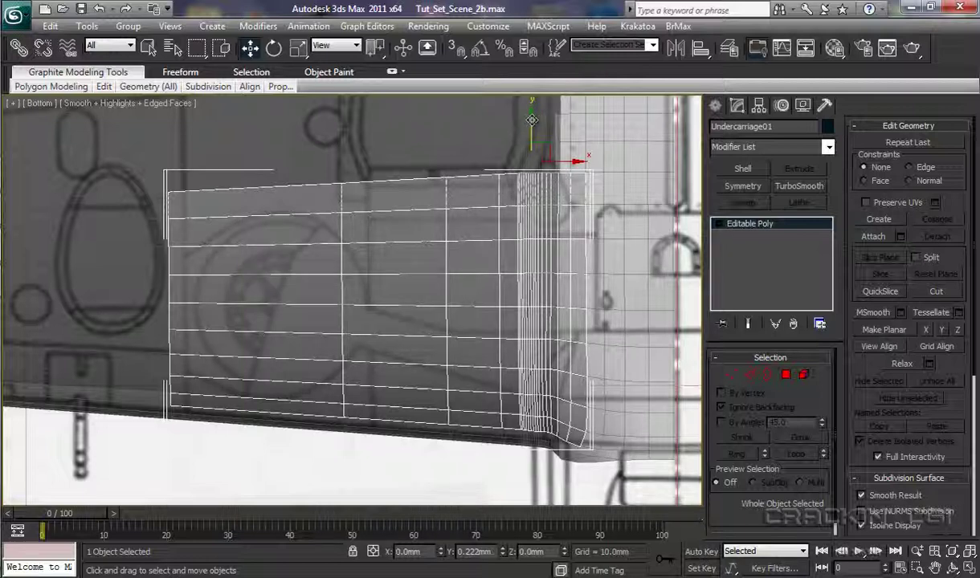
left_click_drag(531, 120, 532, 120)
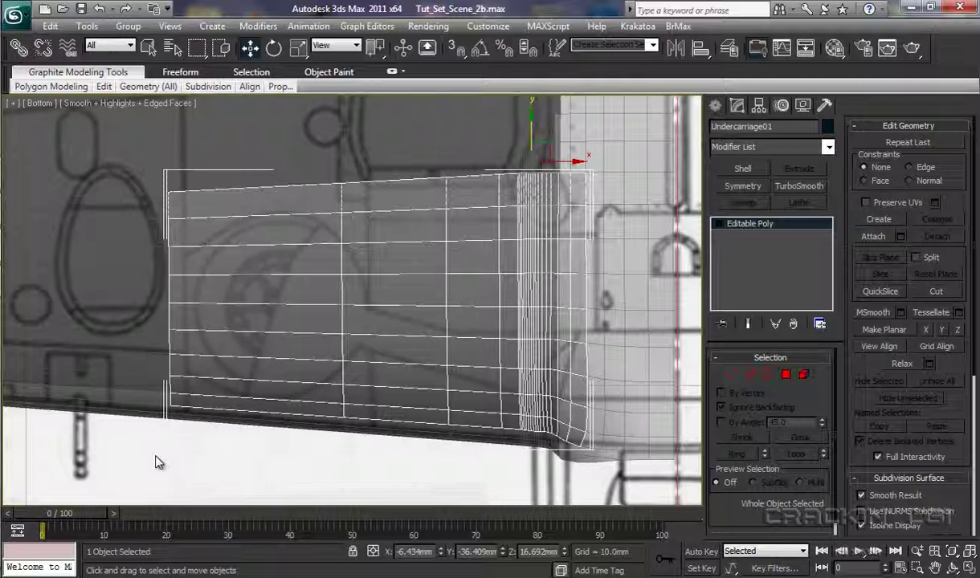
key("alt+x")
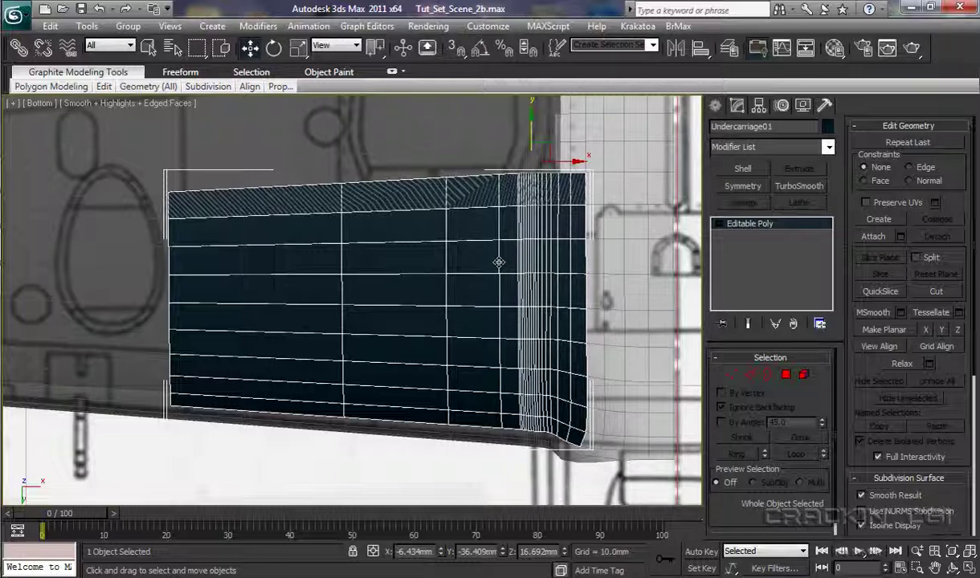
Step: In Perspective view, hide Wing_L and unhide the Line001 cutter in the Front_Wing layer
key("p")
middle_click_drag(497, 263, 566, 371, "alt")
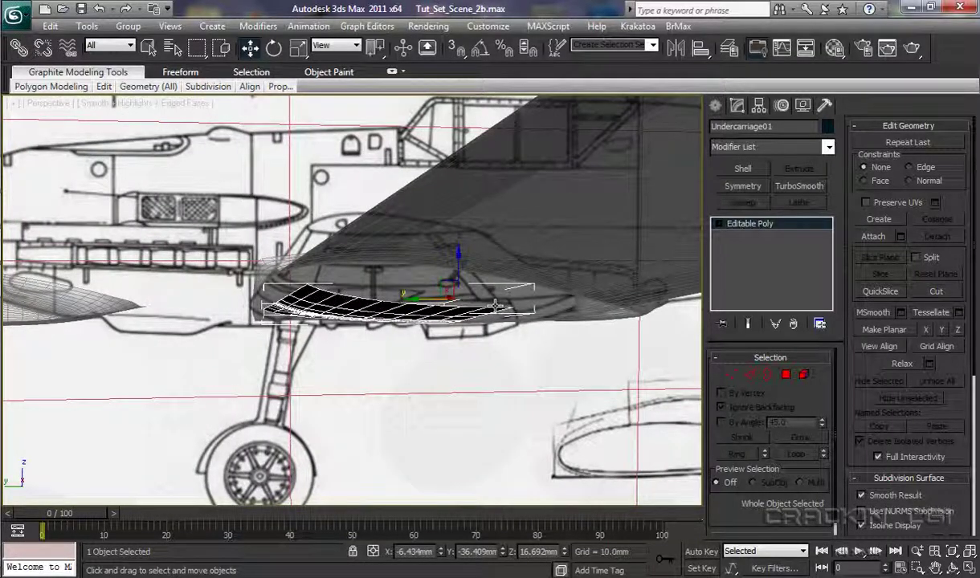
middle_click_drag(438, 389, 468, 389, "alt")
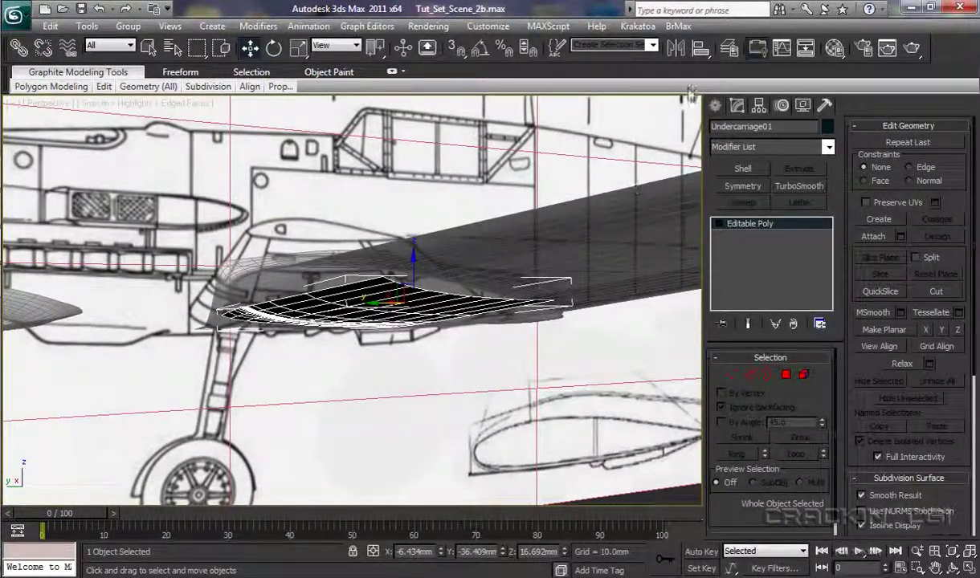
left_click(730, 50)
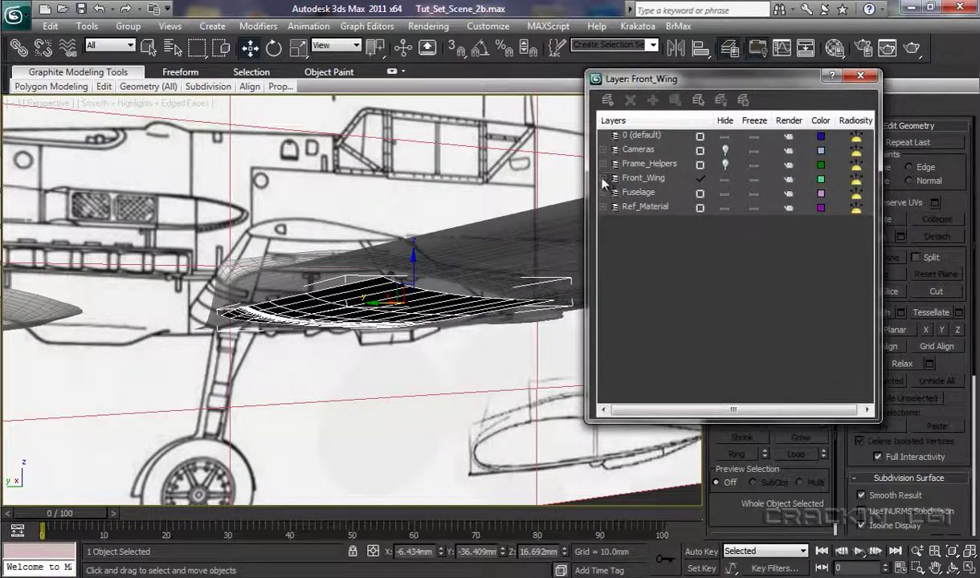
left_click(604, 178)
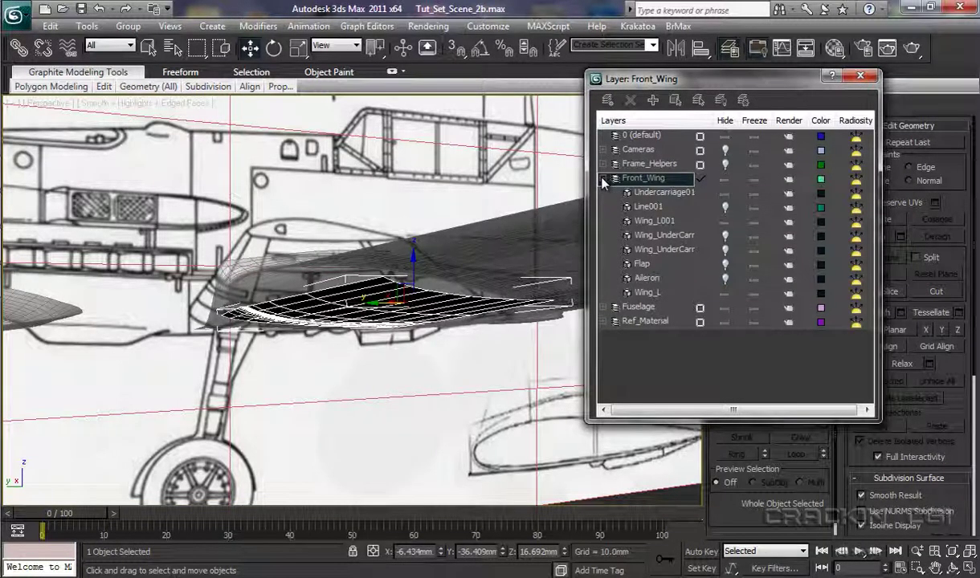
left_click(724, 293)
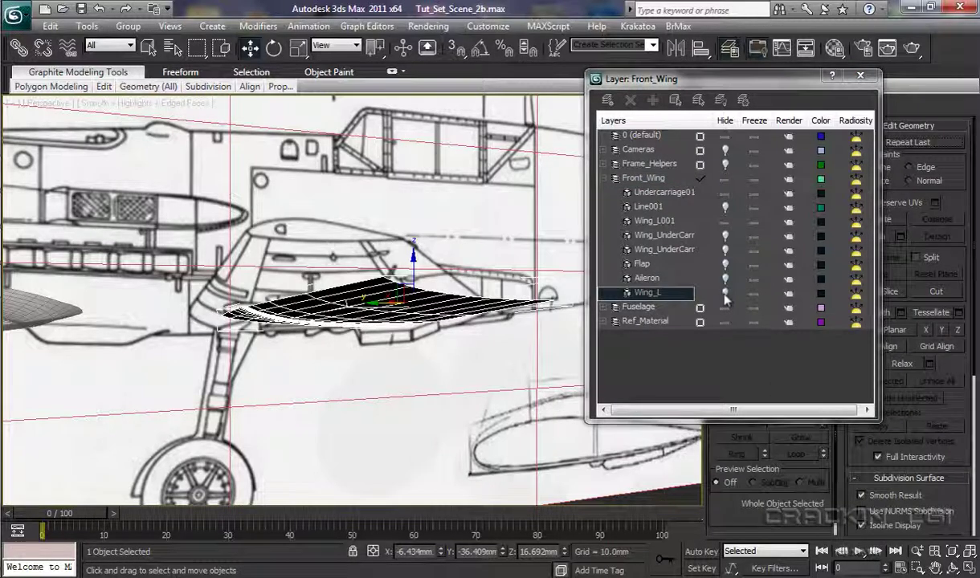
left_click(726, 208)
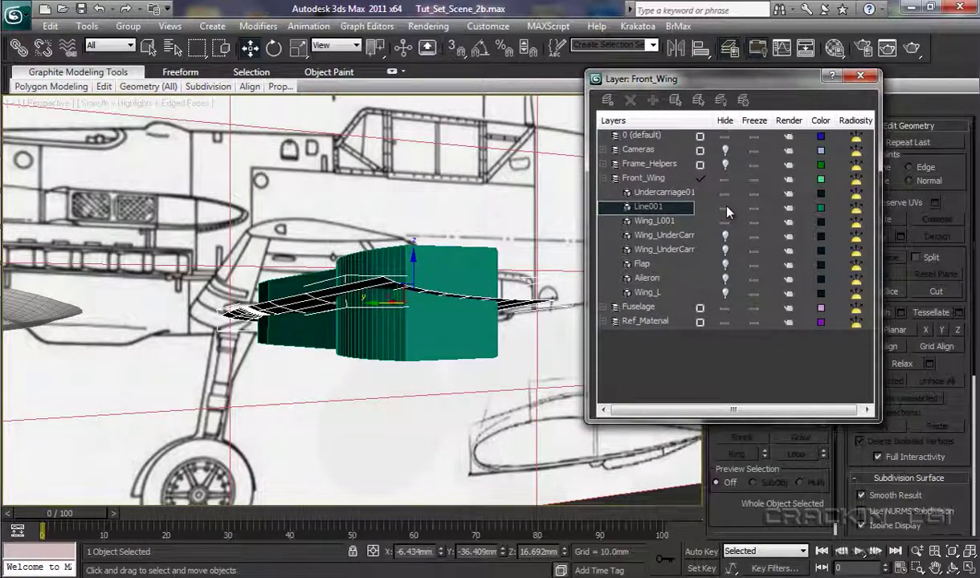
left_click(861, 78)
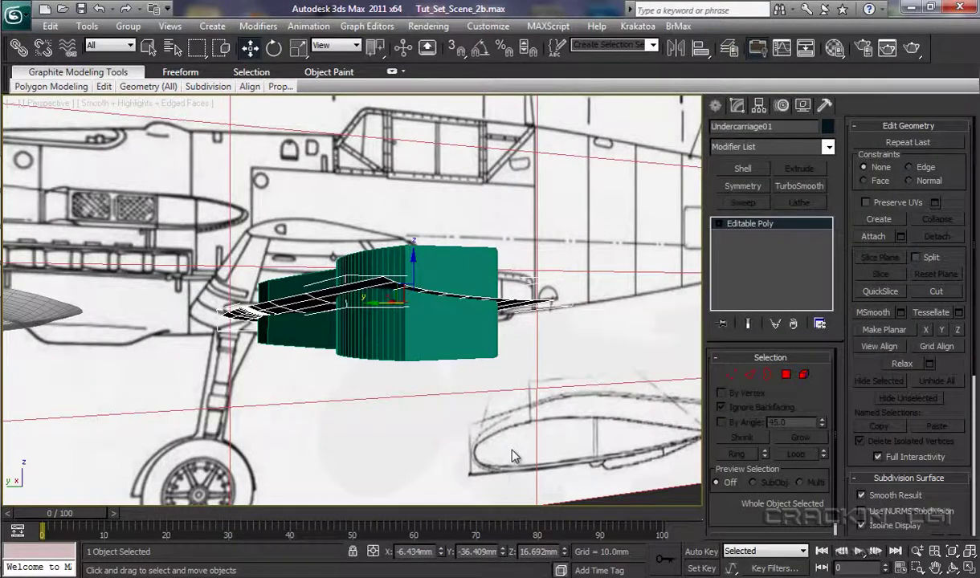
Step: Subtract Line001 from the Undercarriage01 surface with the ProBoolean compound object
scroll(513, 455, "up", 3)
scroll(520, 438, "up", 1)
mouse_move(521, 435)
middle_mouse_down("alt")
mouse_move(481, 430)
mouse_move(466, 439)
mouse_move(474, 482)
mouse_move(486, 440)
mouse_move(516, 452)
mouse_move(524, 431)
mouse_move(508, 450)
mouse_move(499, 392)
mouse_move(527, 447)
middle_mouse_up("alt")
left_click(645, 228)
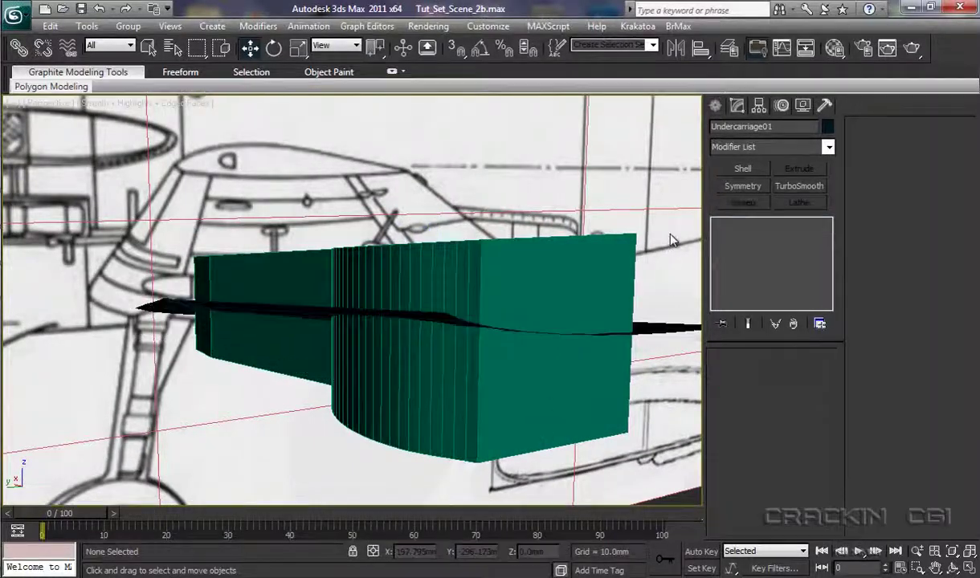
left_click(670, 329)
left_click(715, 106)
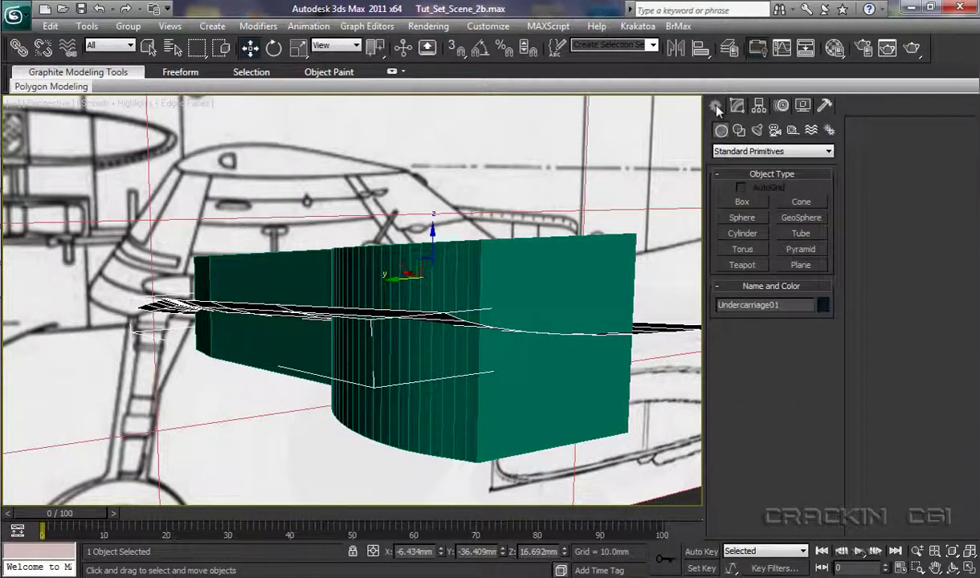
left_click(828, 153)
left_click(761, 185)
left_click(749, 281)
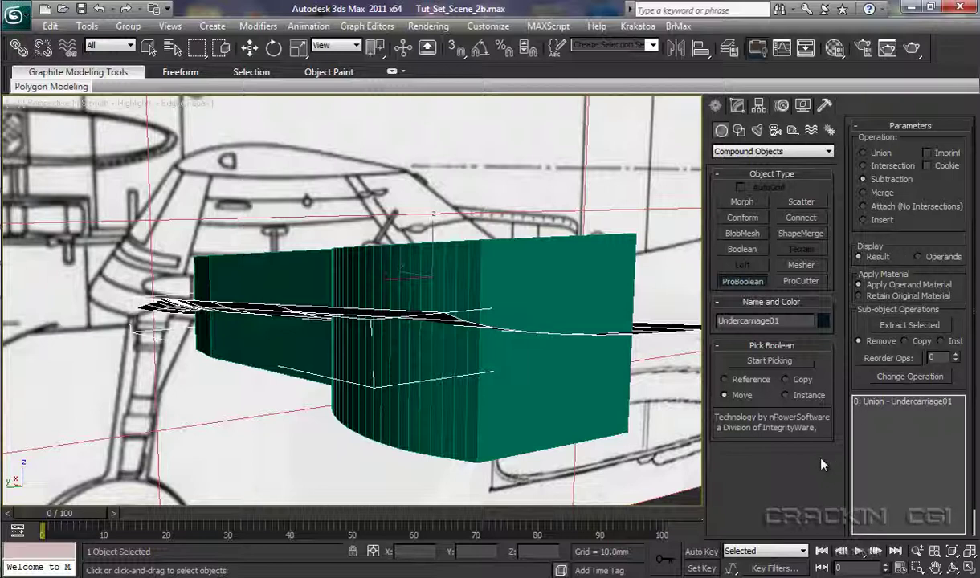
left_click(770, 362)
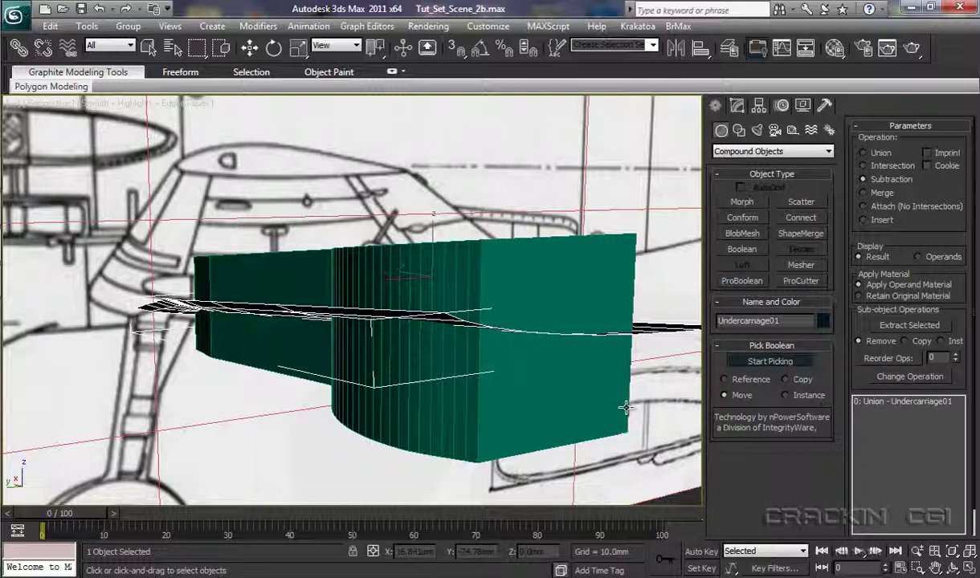
left_click(598, 392)
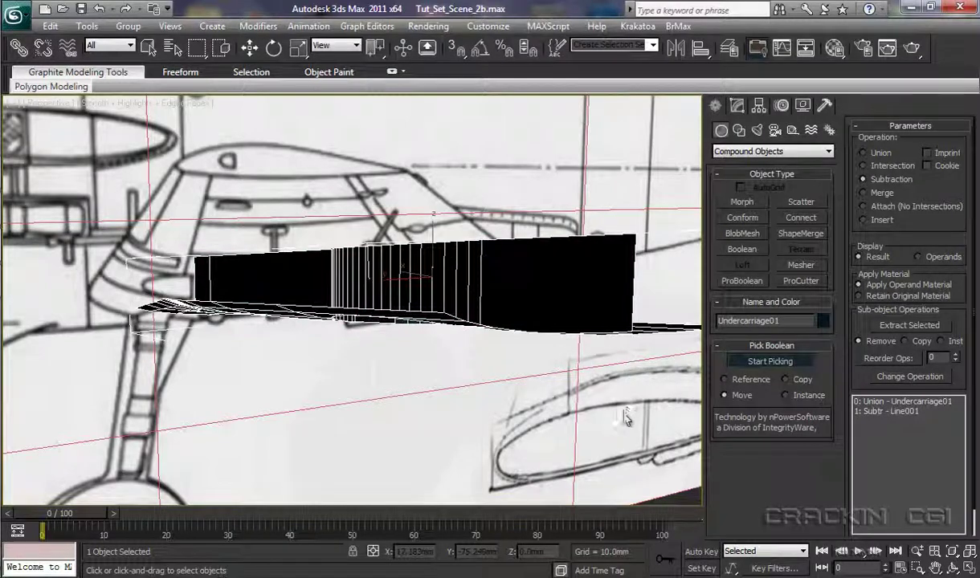
Step: Convert the cut Undercarriage01 object to an Editable Poly
middle_click_drag(566, 402, 620, 247, "alt")
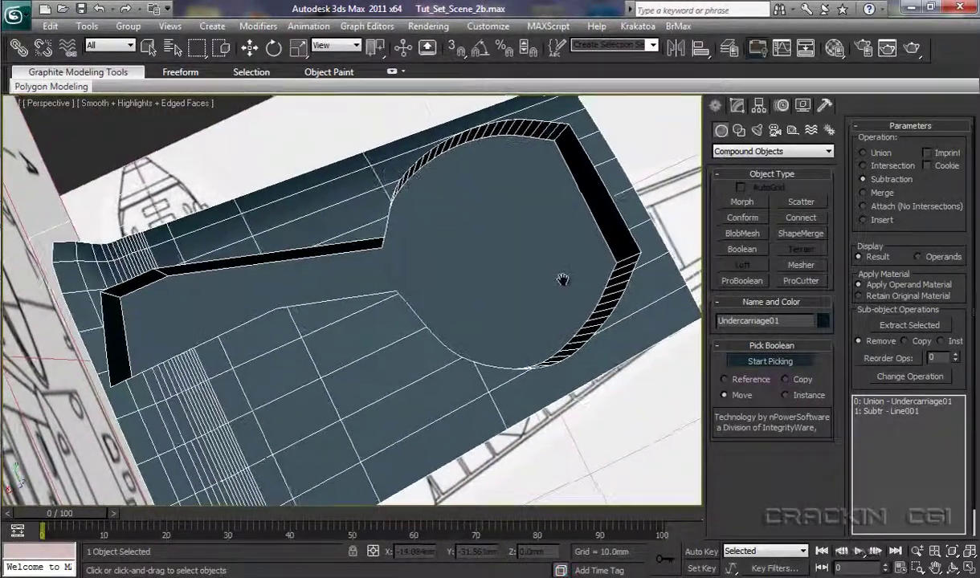
middle_click_drag(563, 280, 556, 339)
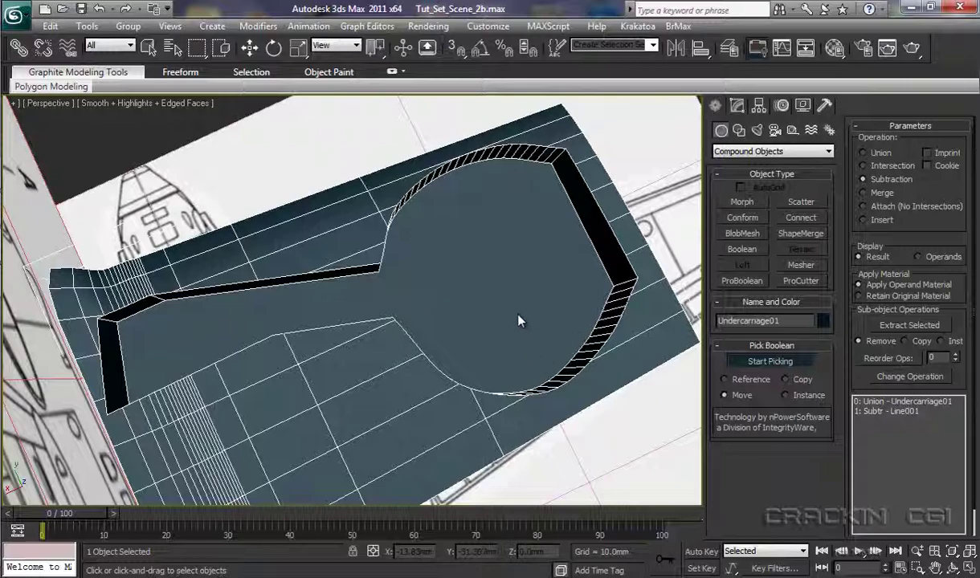
middle_click_drag(518, 320, 559, 350, "alt")
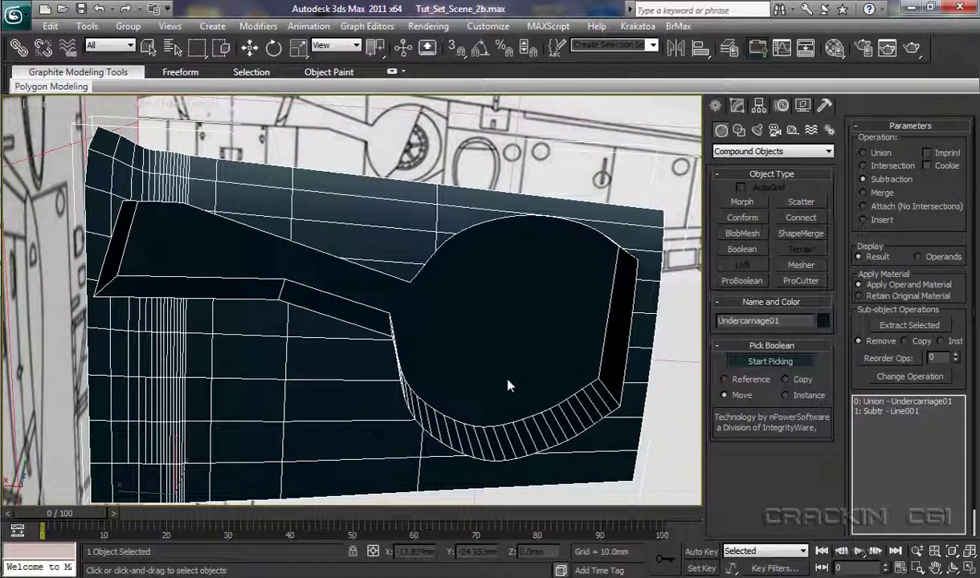
middle_click_drag(508, 383, 497, 441, "alt")
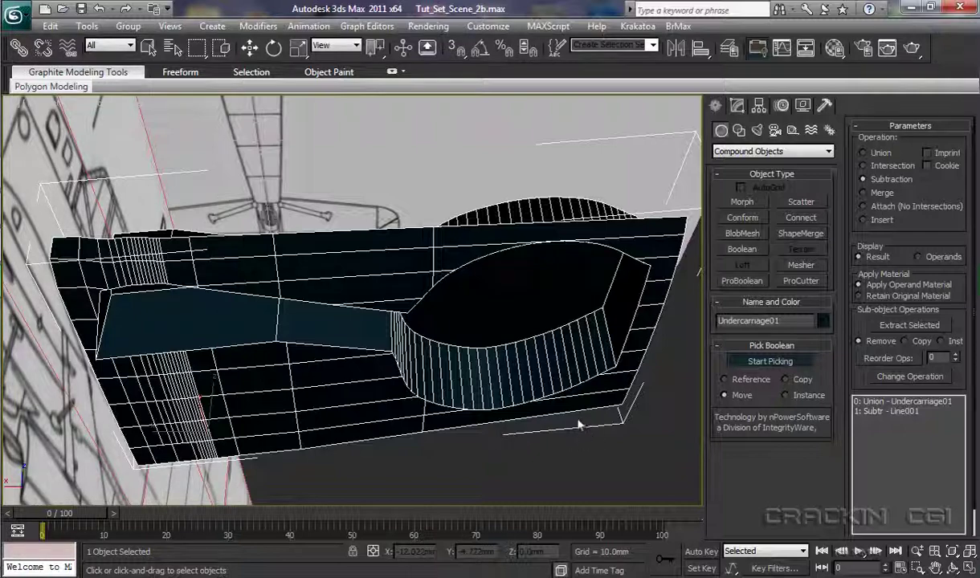
left_click(737, 107)
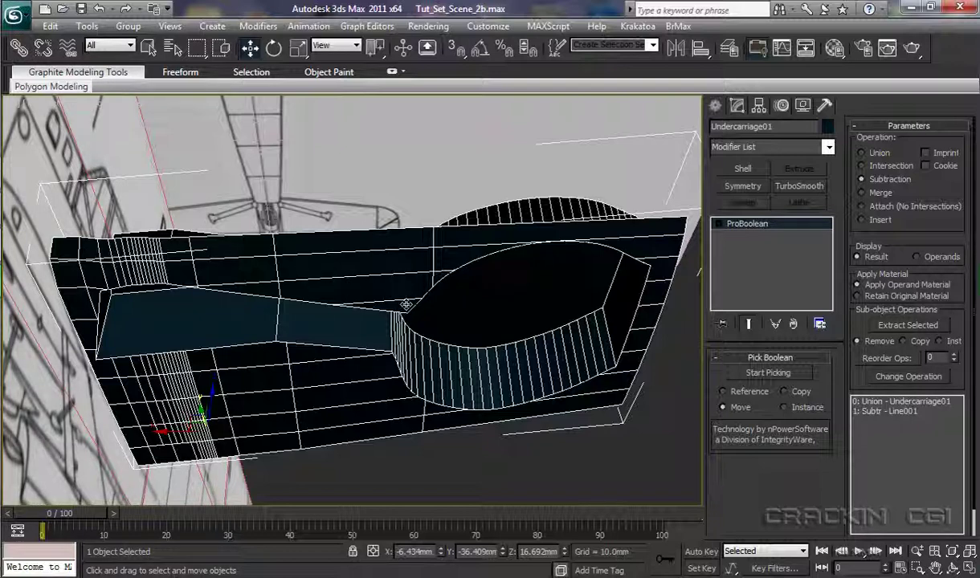
right_click(400, 294)
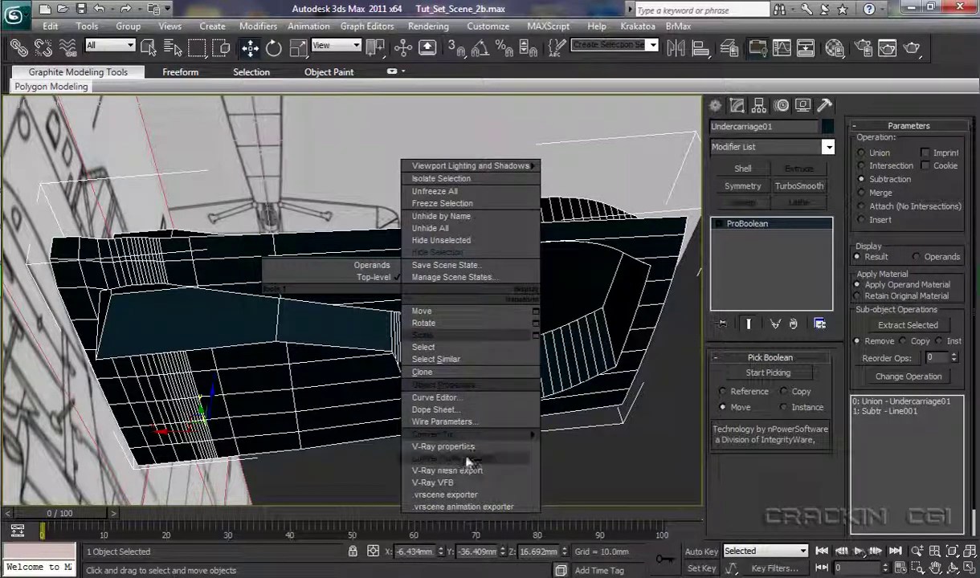
mouse_move(465, 434)
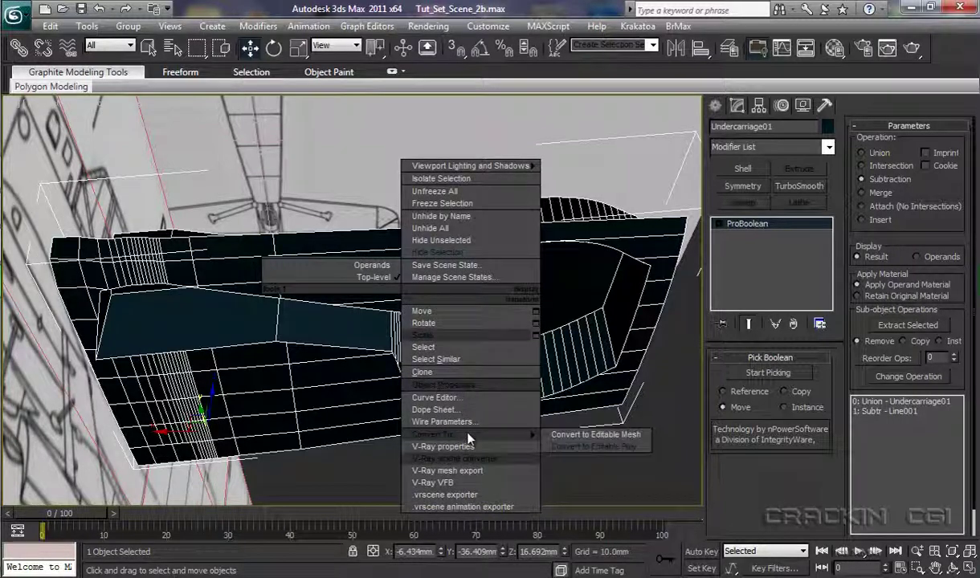
left_click(591, 447)
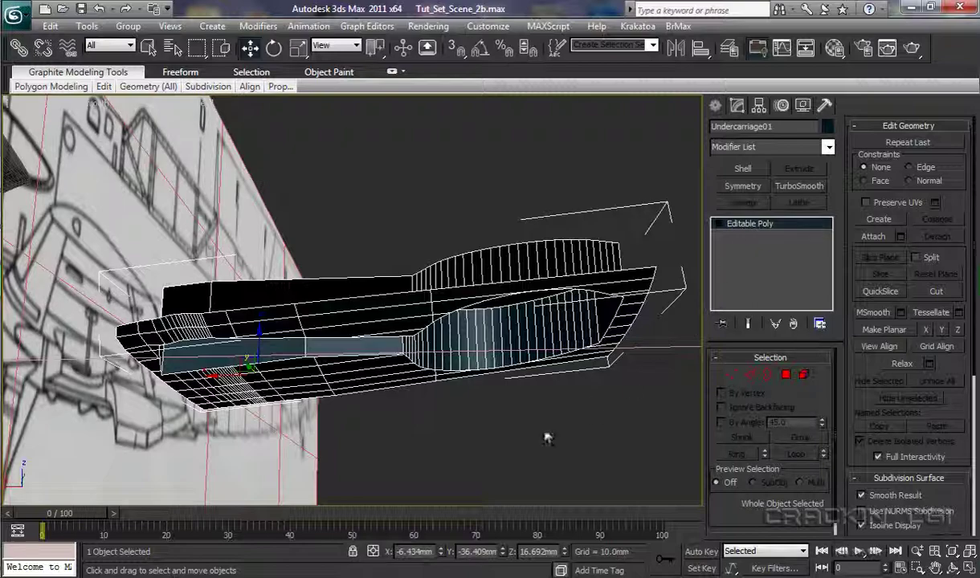
Step: Inspect the cutout and its side walls on Undercarriage01 from above and below, and undo the Editable Poly conversion
middle_click_drag(538, 396, 523, 287, "alt")
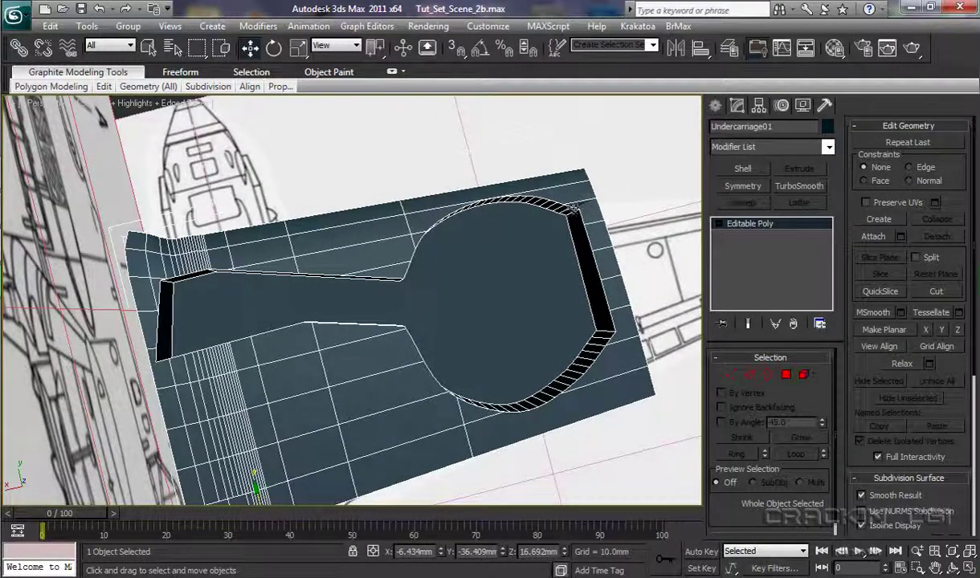
middle_click_drag(493, 306, 517, 255, "alt")
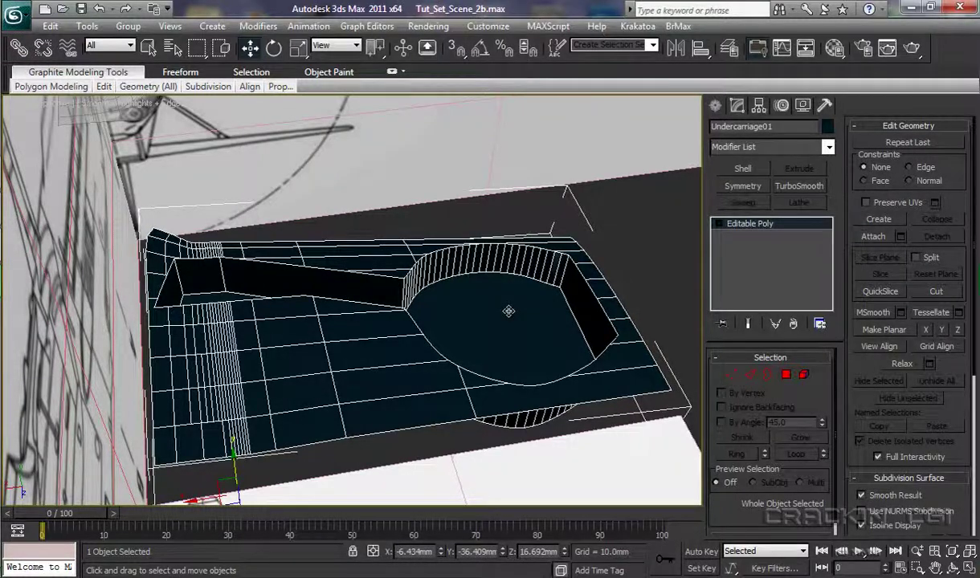
middle_click_drag(509, 314, 518, 489, "alt")
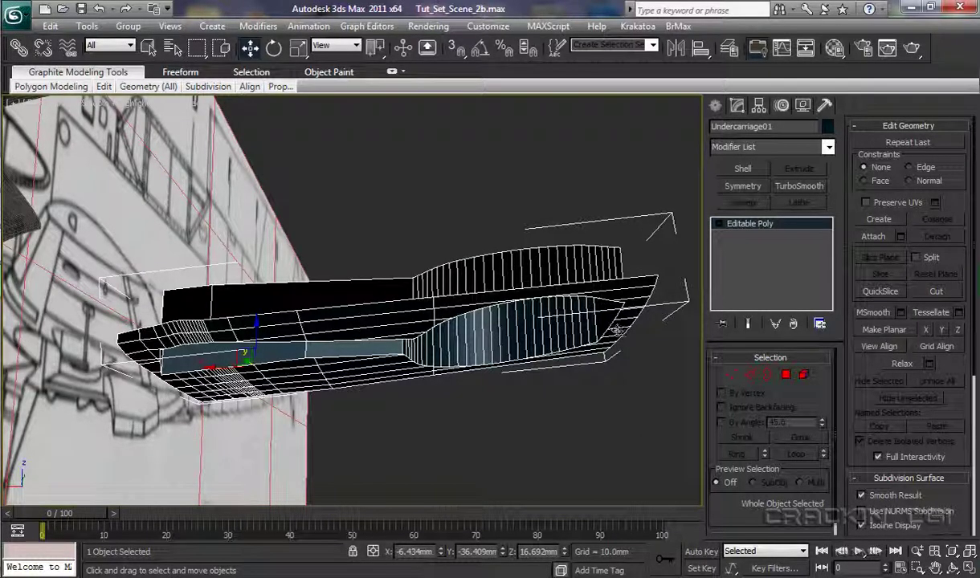
middle_click_drag(567, 327, 597, 247, "alt")
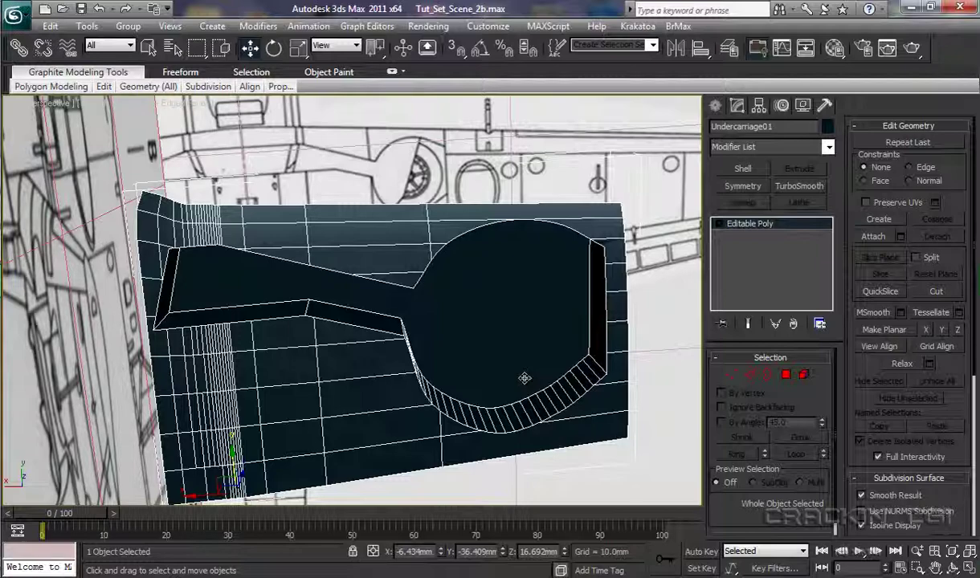
middle_click_drag(516, 349, 502, 445, "alt")
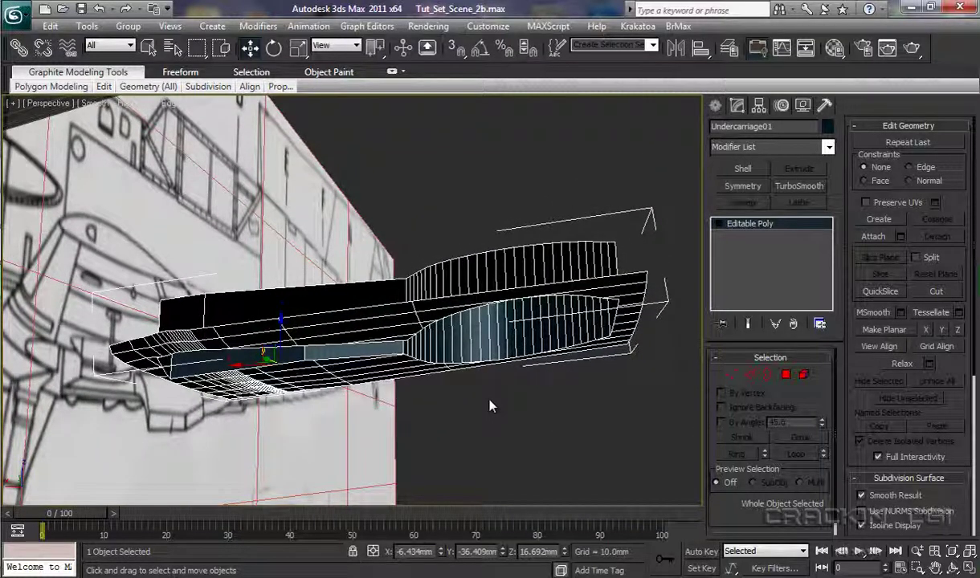
left_click(99, 10)
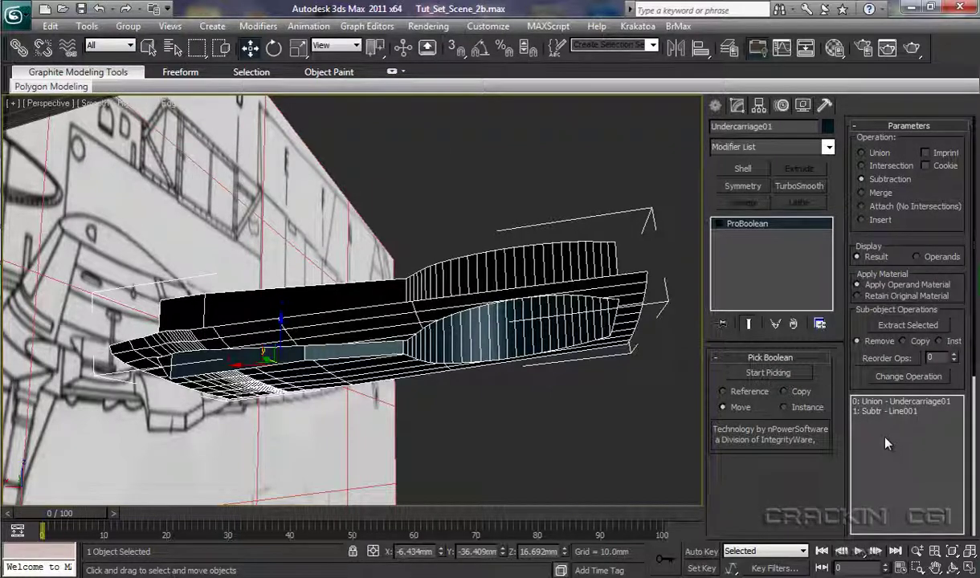
Step: Extract the subtracted Line001 operand from the Undercarriage01 ProBoolean and select the extracted cutter object
left_click(886, 413)
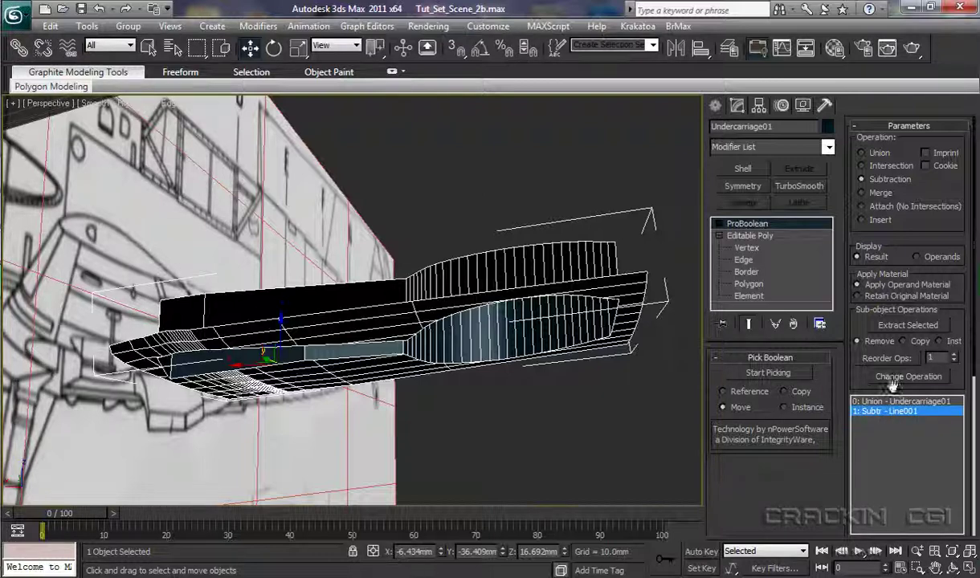
left_click(901, 327)
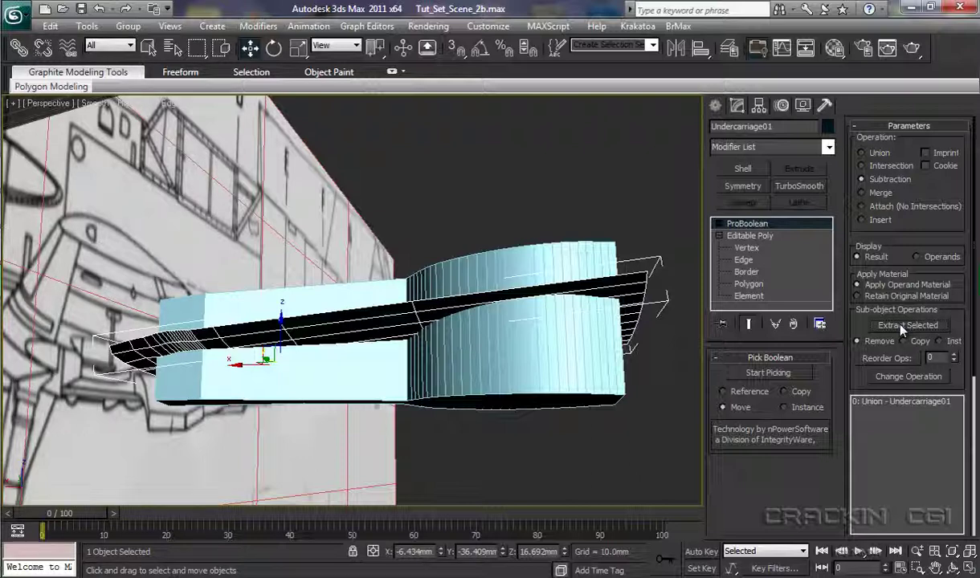
left_click(514, 436)
left_click(509, 393)
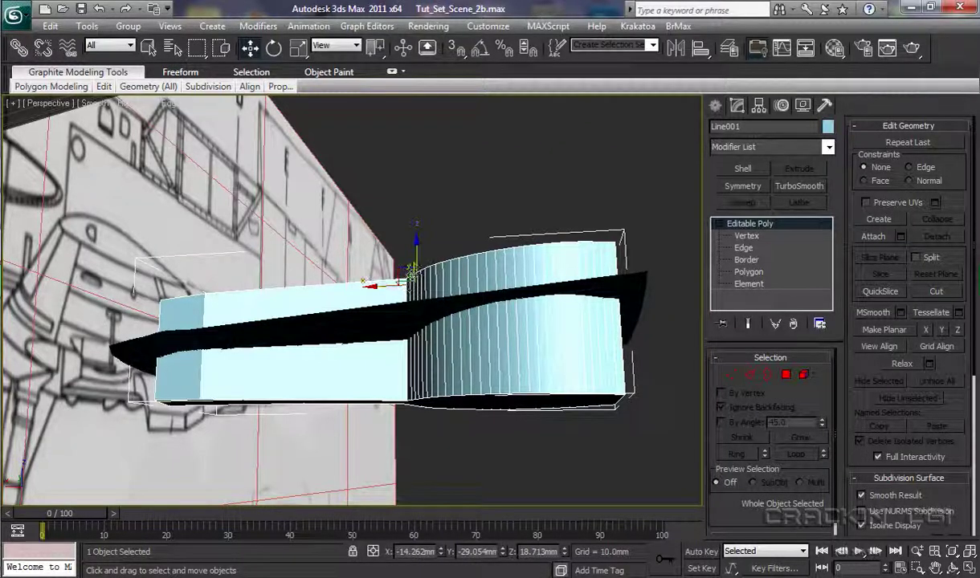
Step: Clone the Line001 cutter straight down below the wing surface as one independent copy named Line002
left_click(416, 243)
left_click_drag(416, 243, 426, 481, "shift")
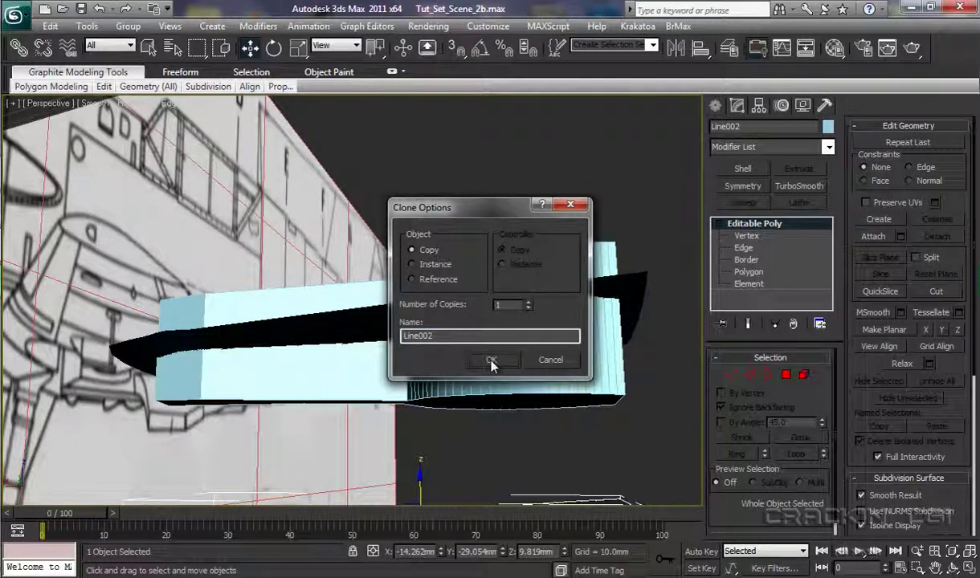
left_click(491, 362)
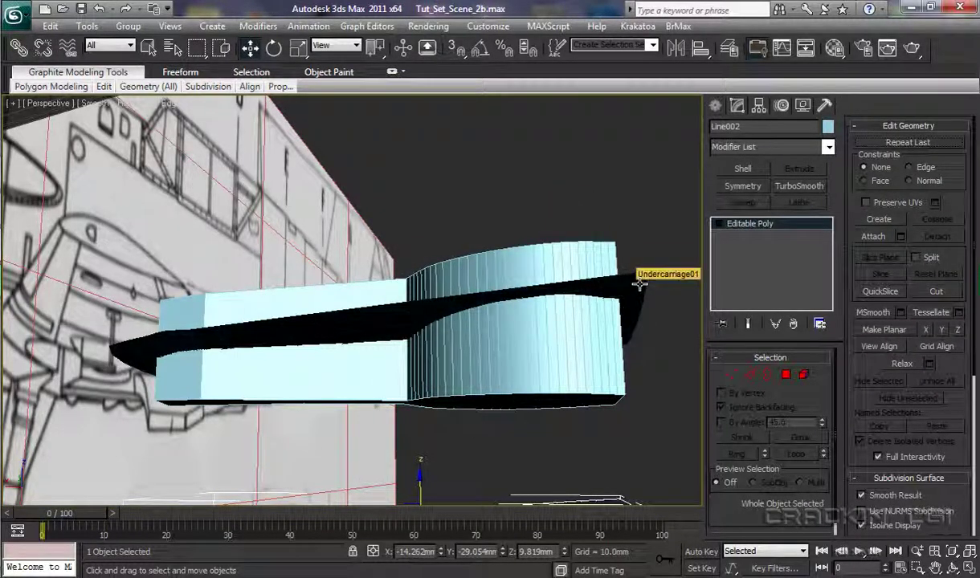
Step: Subtract Line001 from the Undercarriage01 surface in its ProBoolean, with the Cookie option enabled and Move as the operand method
left_click(639, 283)
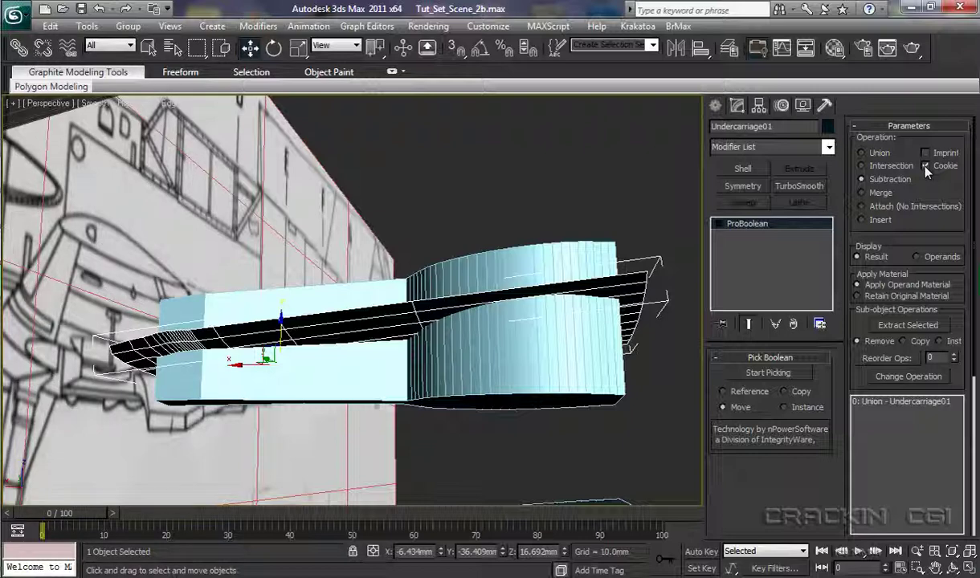
left_click(769, 373)
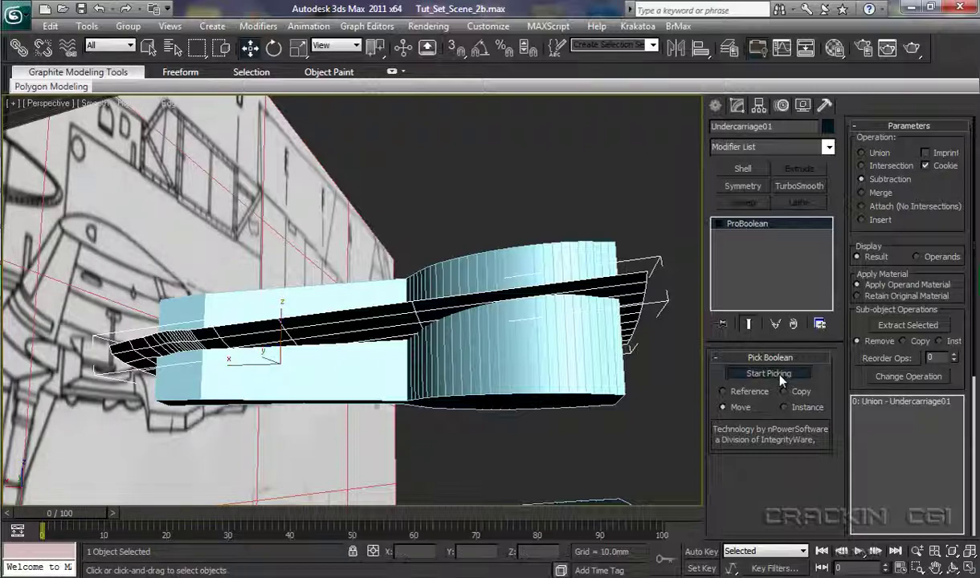
left_click(604, 389)
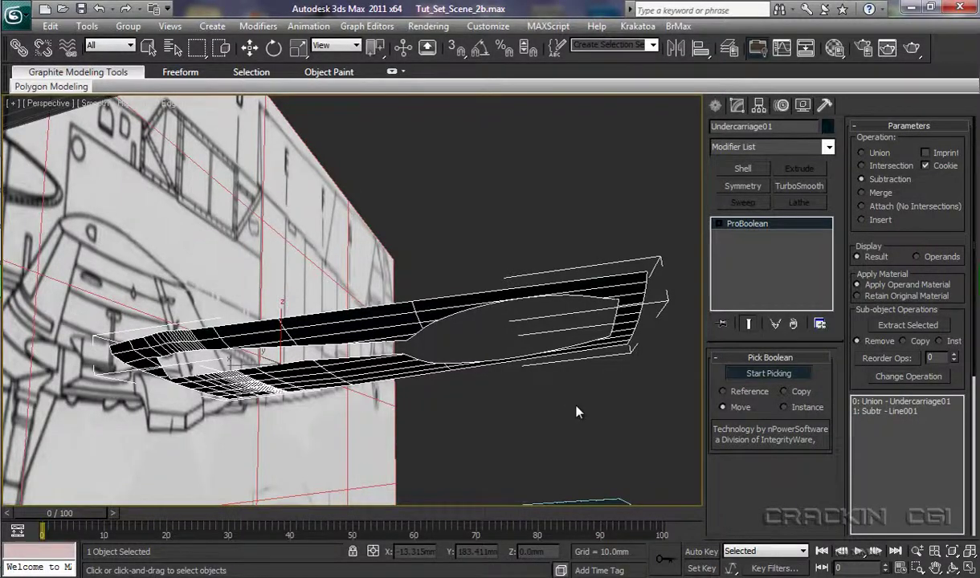
middle_click_drag(575, 411, 580, 373, "alt")
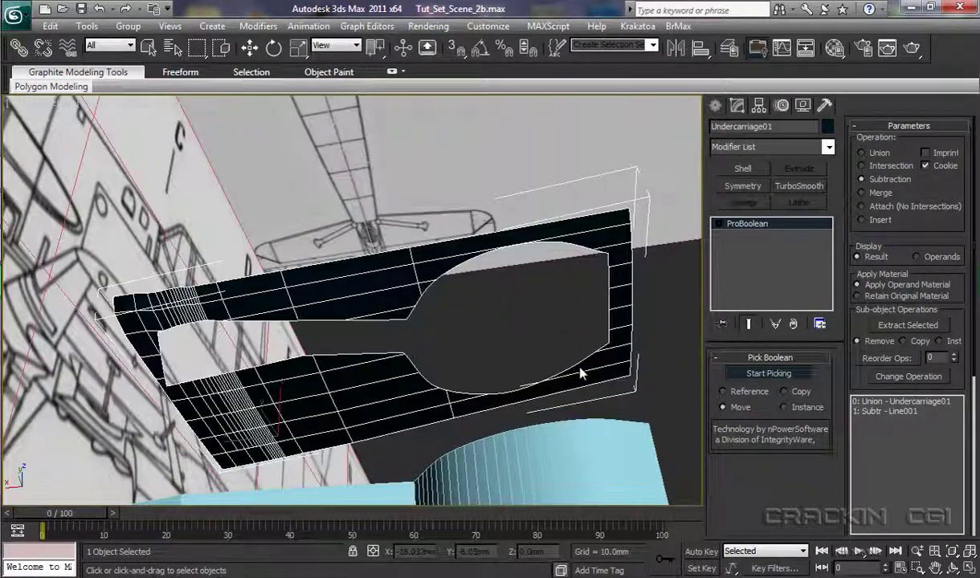
Step: Convert the cookie-cut Undercarriage01 object to an Editable Poly
key("w")
right_click(609, 247)
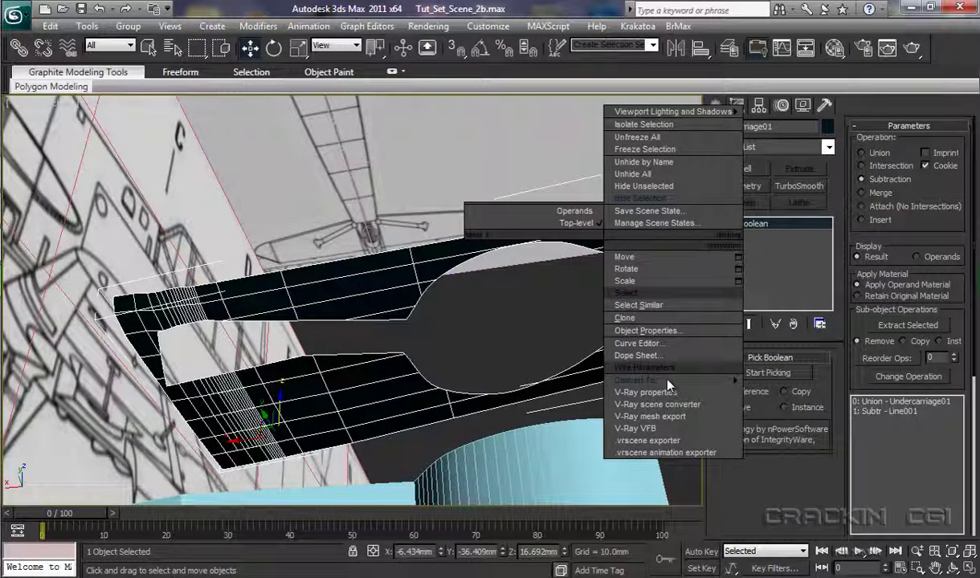
mouse_move(706, 380)
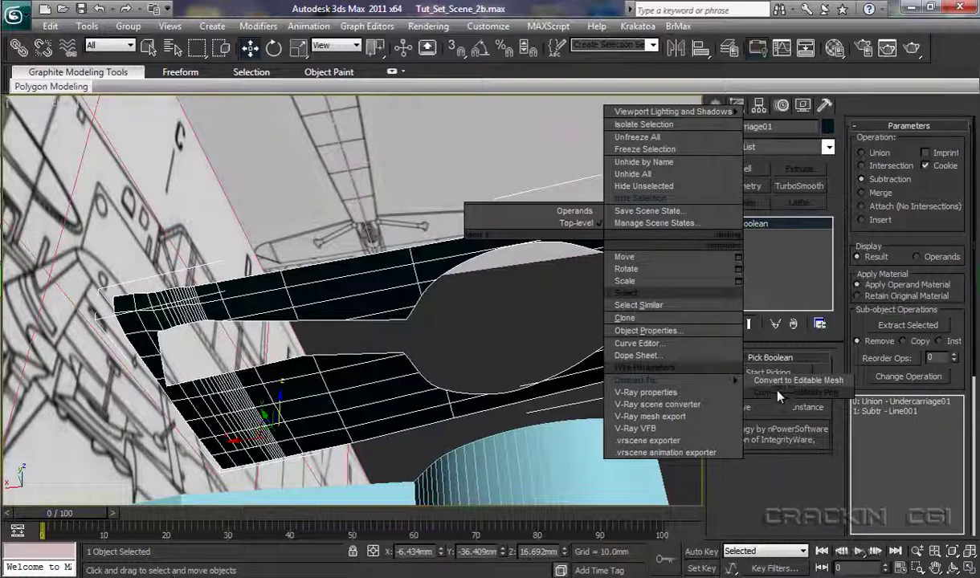
left_click(779, 393)
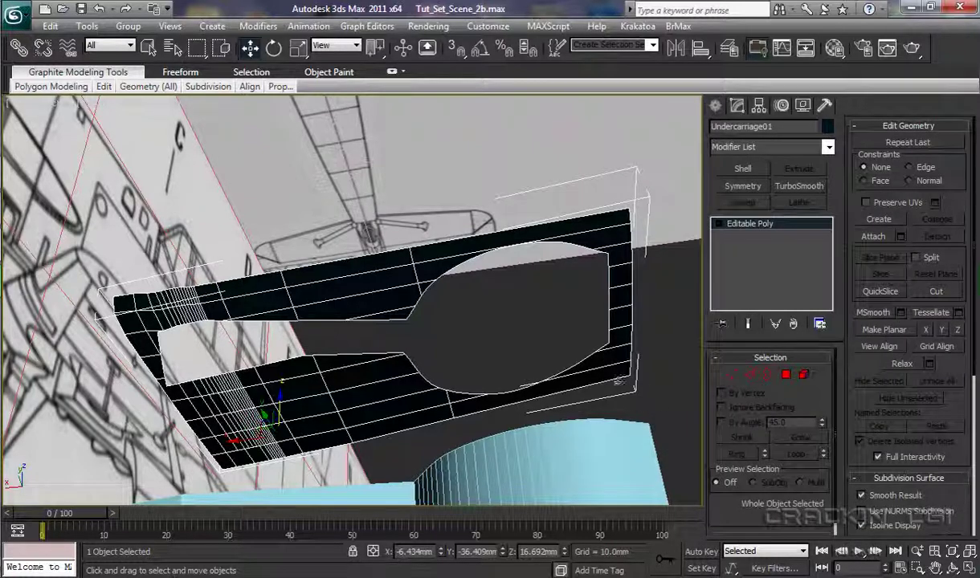
mouse_move(564, 372)
middle_mouse_down("alt")
mouse_move(557, 333)
mouse_move(560, 374)
middle_mouse_up("alt")
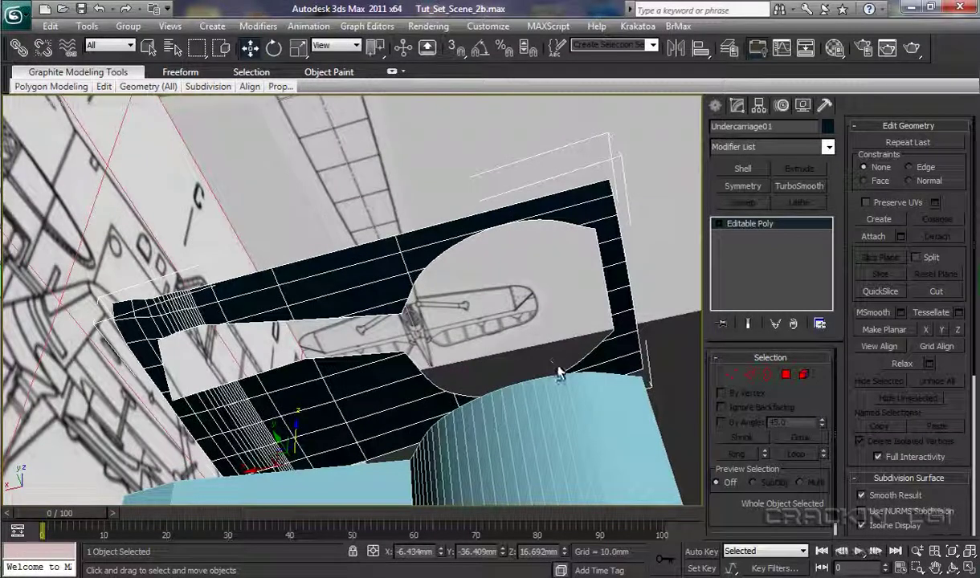
Step: Hide the Line002 cutter copy and inspect the open cutout in Undercarriage01 from above and below
left_click(605, 416)
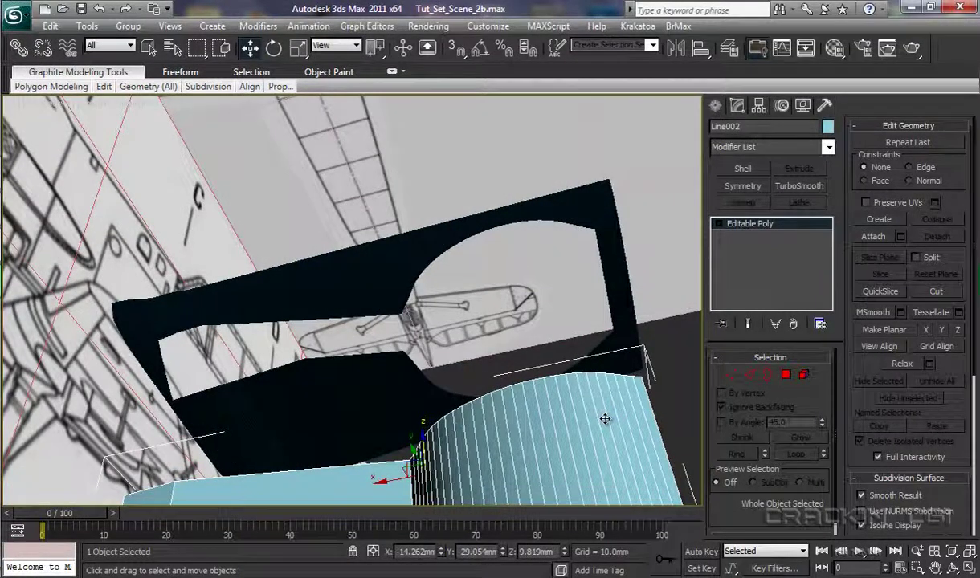
right_click(606, 419)
left_click(630, 318)
middle_click_drag(493, 399, 490, 335, "alt")
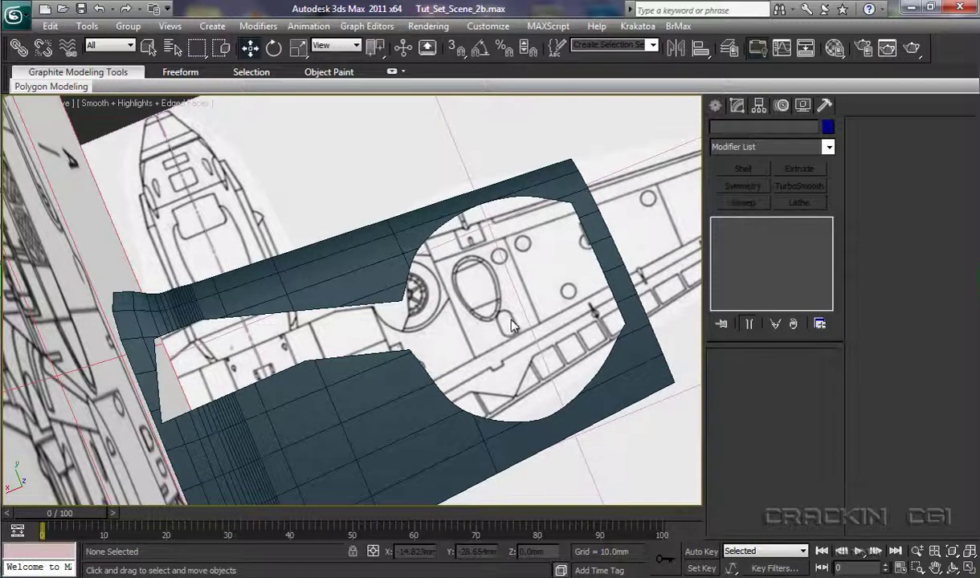
mouse_move(491, 314)
middle_mouse_down("alt")
mouse_move(514, 355)
mouse_move(493, 476)
mouse_move(415, 481)
mouse_move(399, 506)
mouse_move(457, 437)
mouse_move(484, 437)
middle_mouse_up("alt")
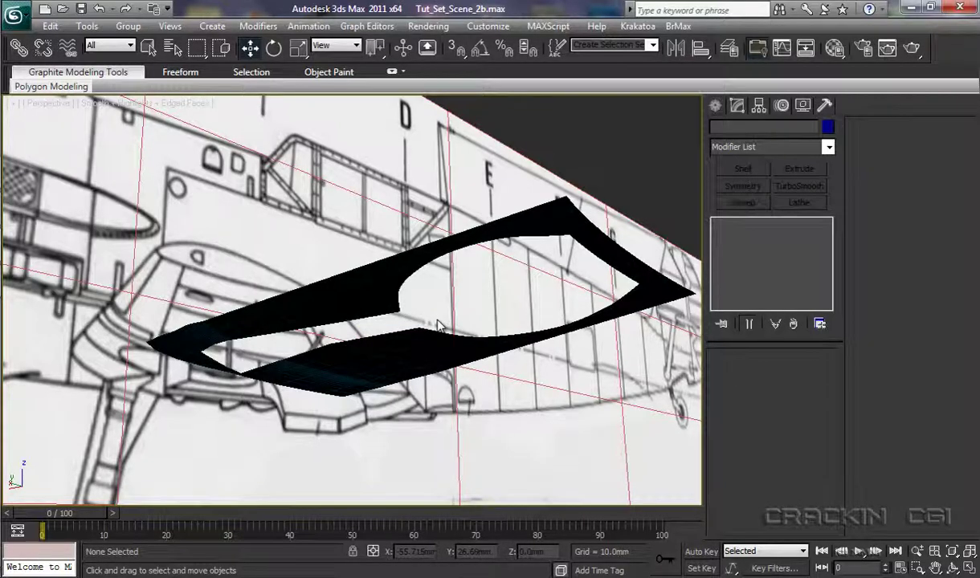
middle_click_drag(437, 321, 438, 265, "alt")
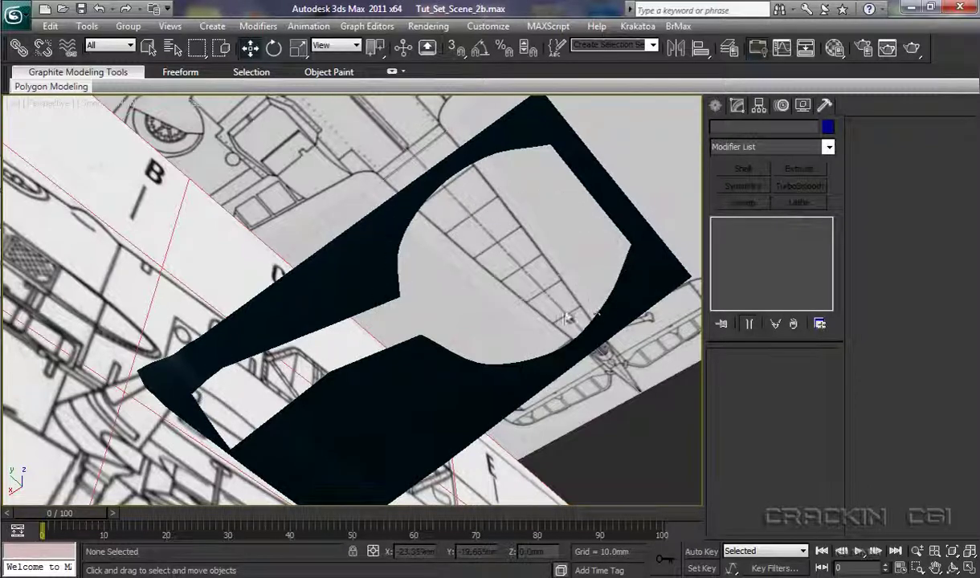
scroll(511, 328, "down", 1)
middle_click_drag(512, 331, 518, 379, "alt")
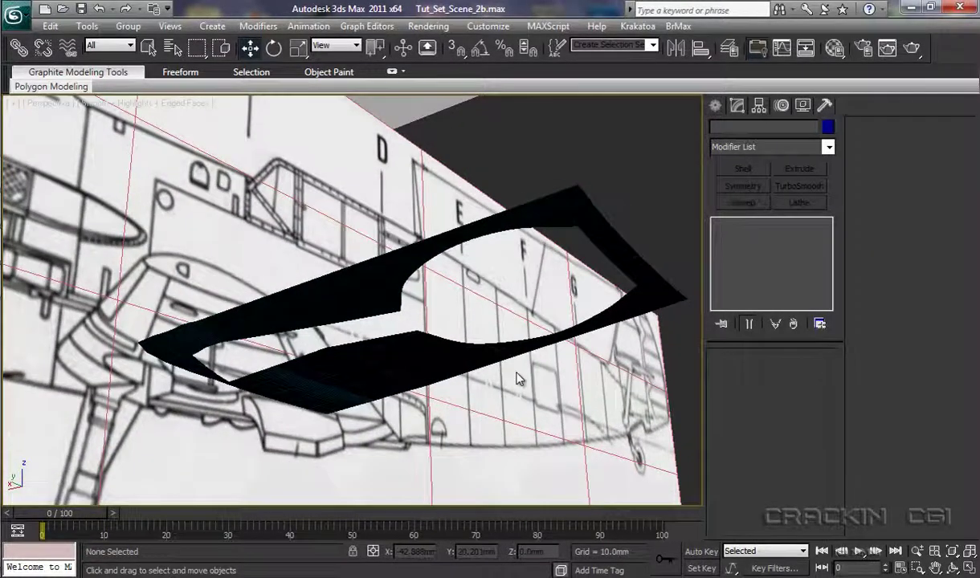
Step: Extrude the cutout's border on Undercarriage01 upward by about 0.2 mm along Z to form a thin lip
left_click(586, 199)
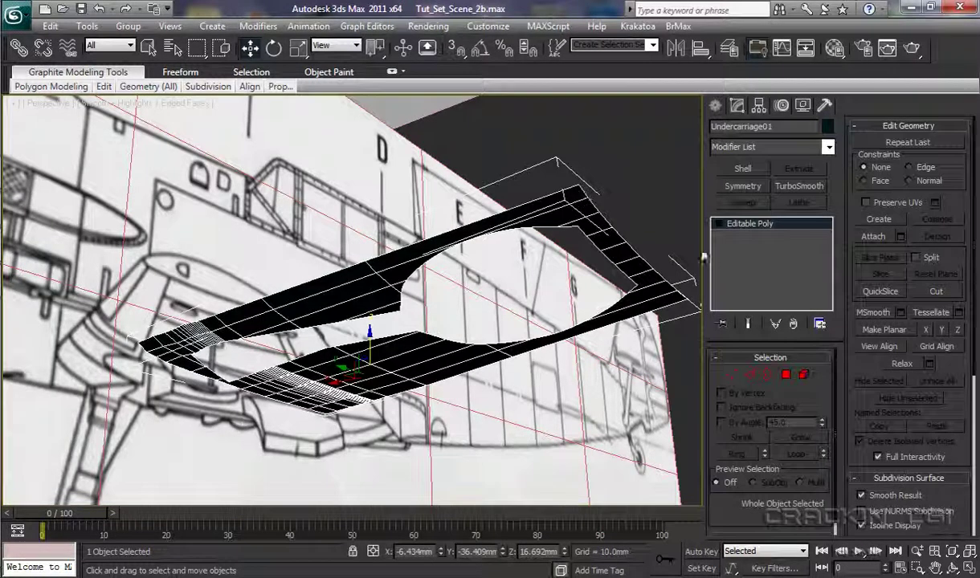
left_click(715, 224)
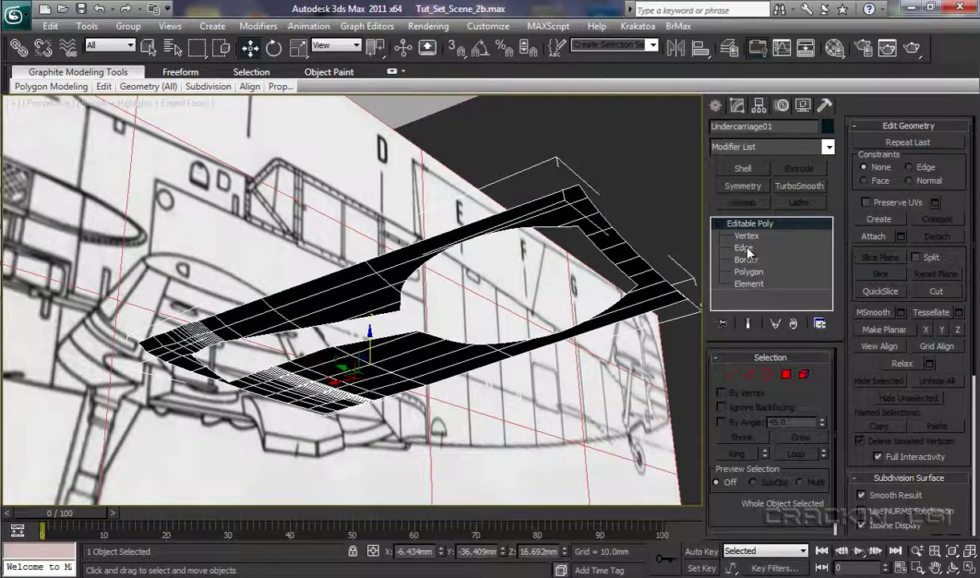
left_click(744, 248)
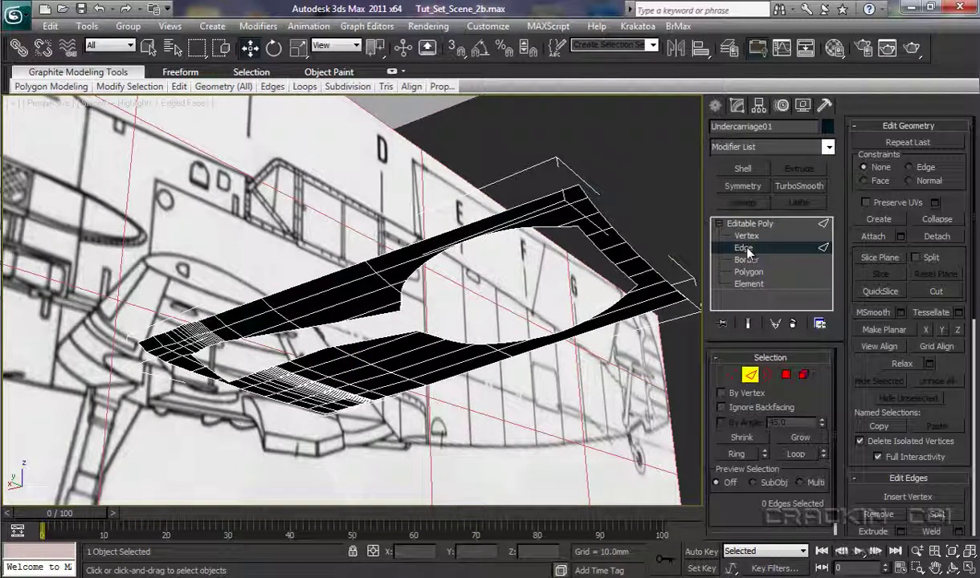
left_click(745, 259)
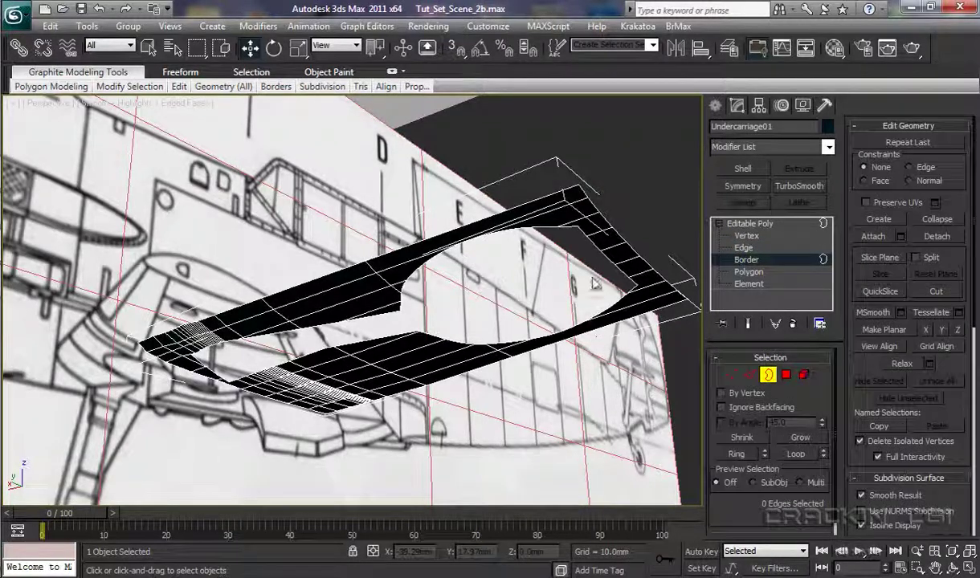
left_click(608, 257)
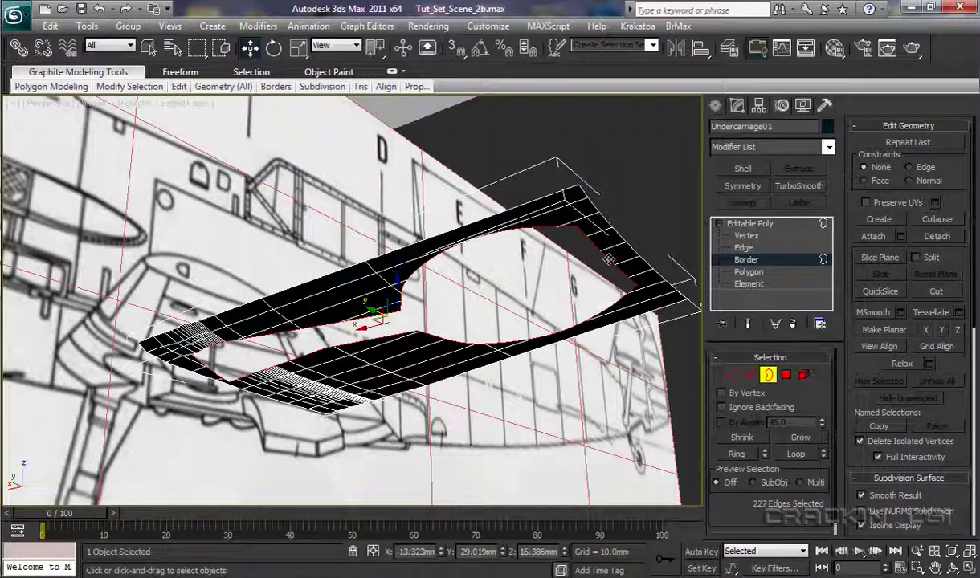
middle_click_drag(474, 293, 546, 387, "alt")
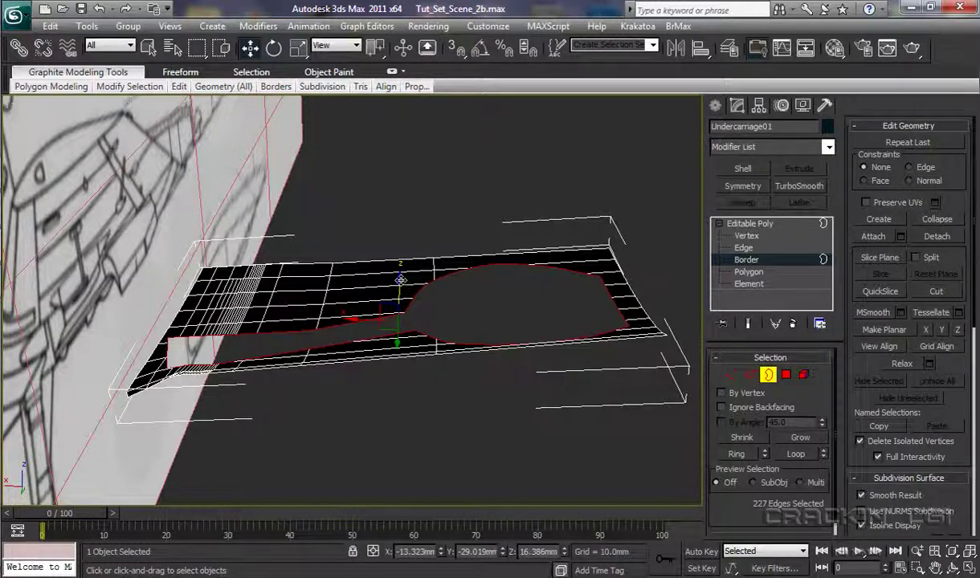
left_click_drag(400, 281, 402, 277, "shift")
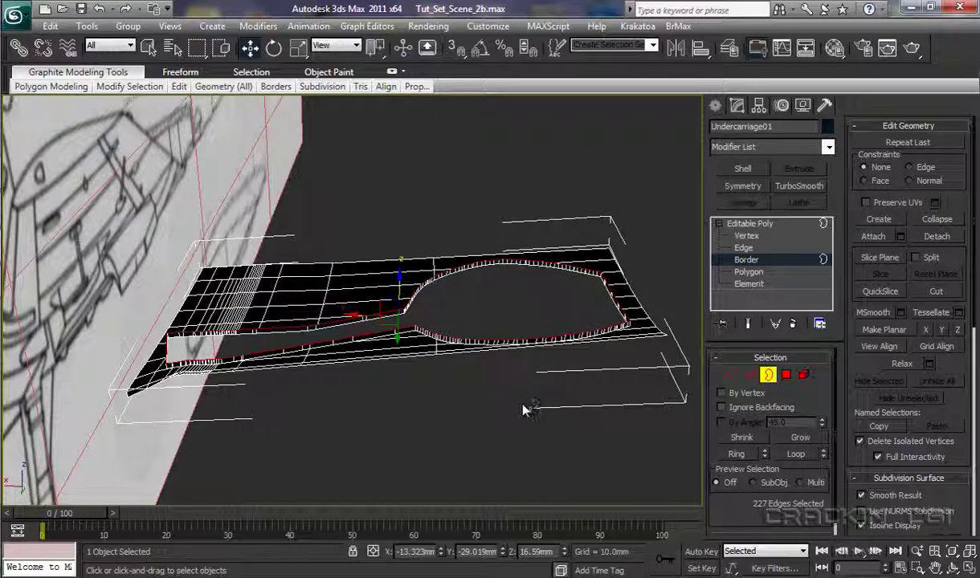
middle_click_drag(508, 396, 506, 366, "alt")
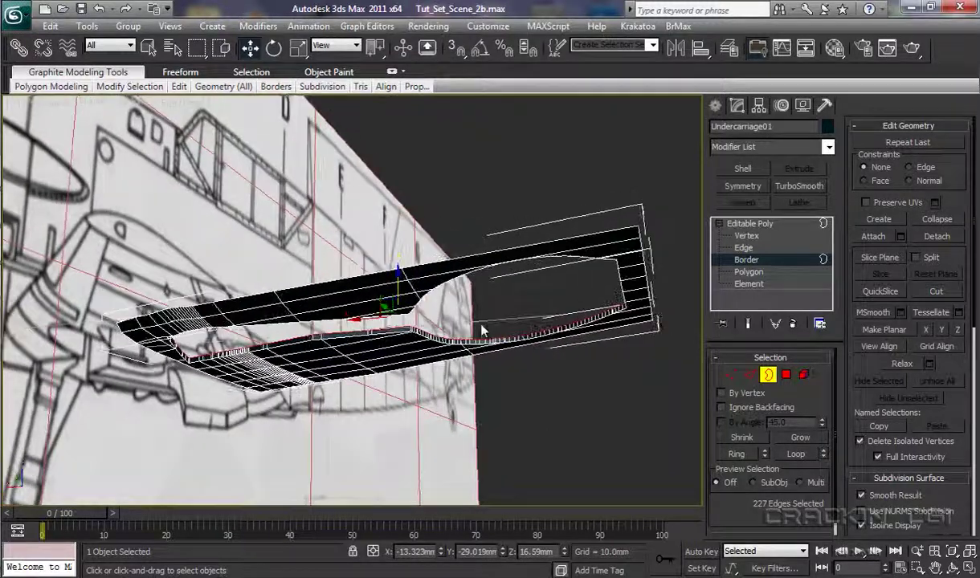
left_click(518, 375)
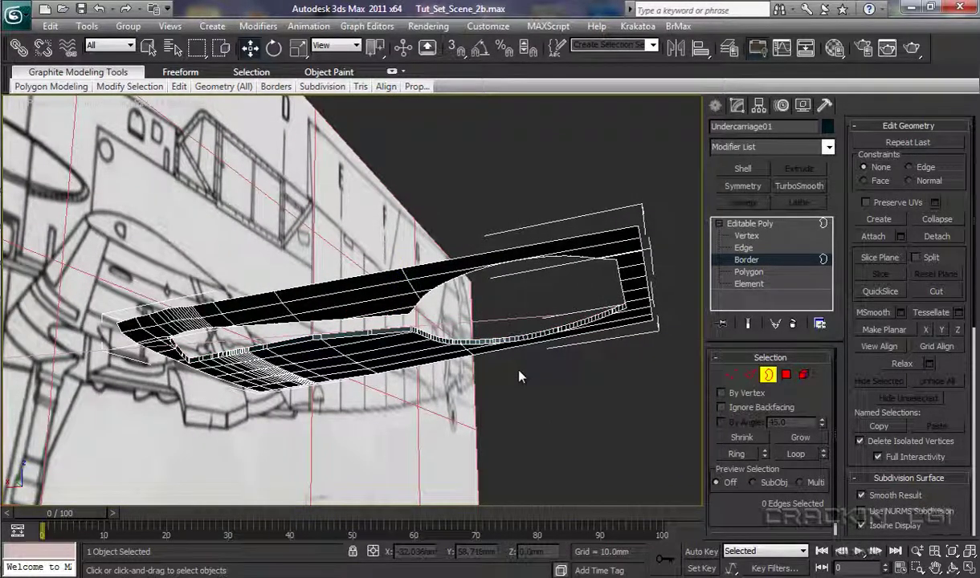
Step: Unhide Line002 in the Front_Wing layer
left_click(729, 50)
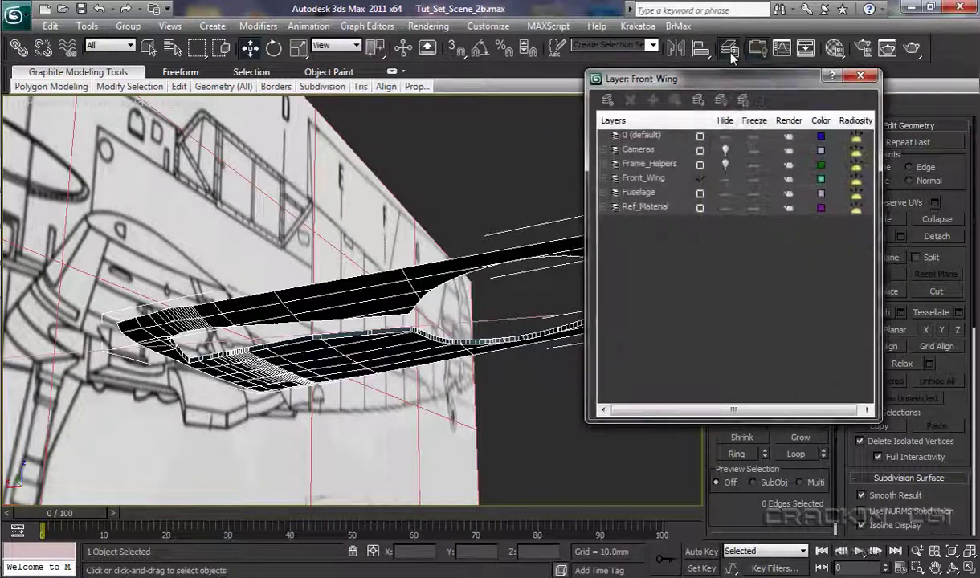
left_click(603, 178)
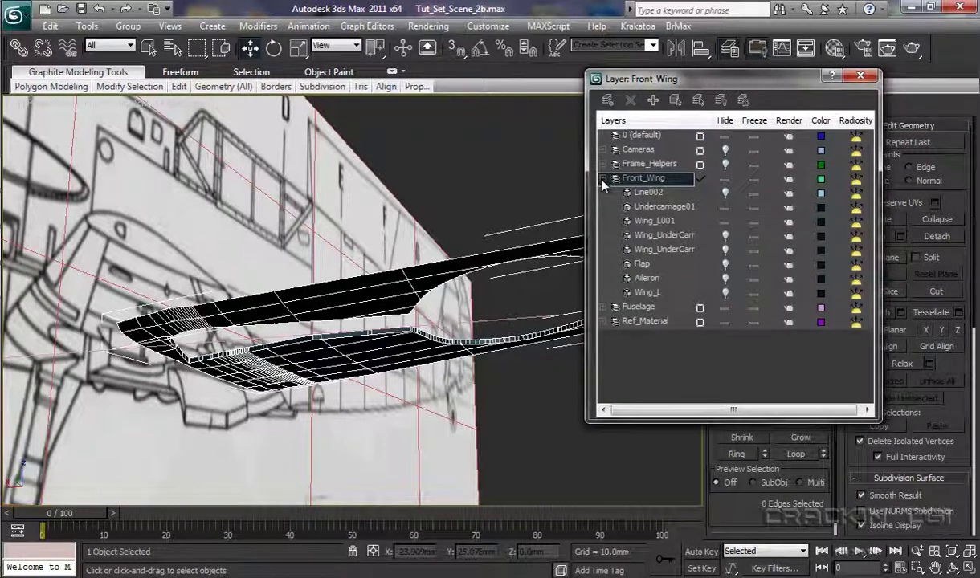
left_click(725, 193)
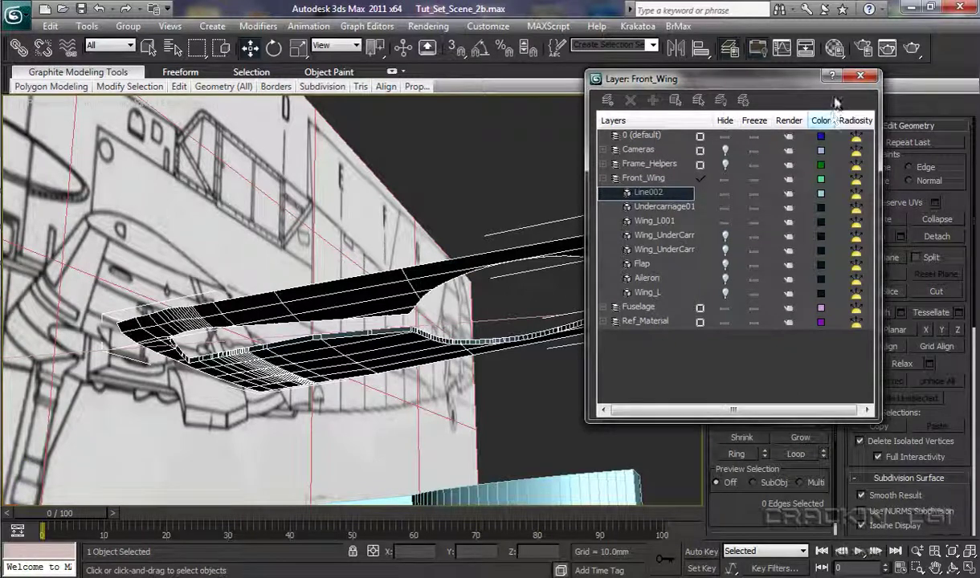
left_click(858, 80)
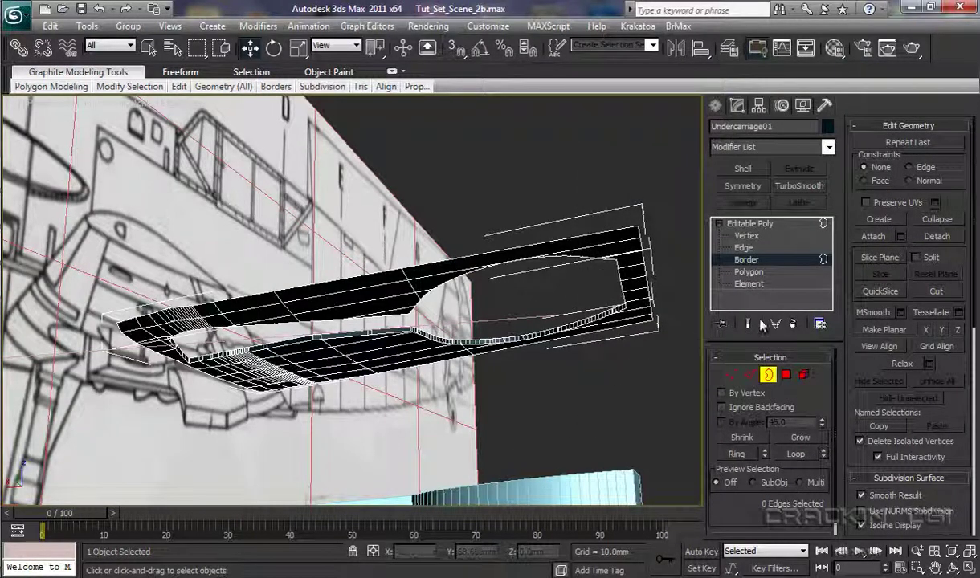
Step: Leave Border level on Undercarriage01 and raise Line002 along Z to about 18.64 mm so it passes through the wing cutout
left_click(761, 225)
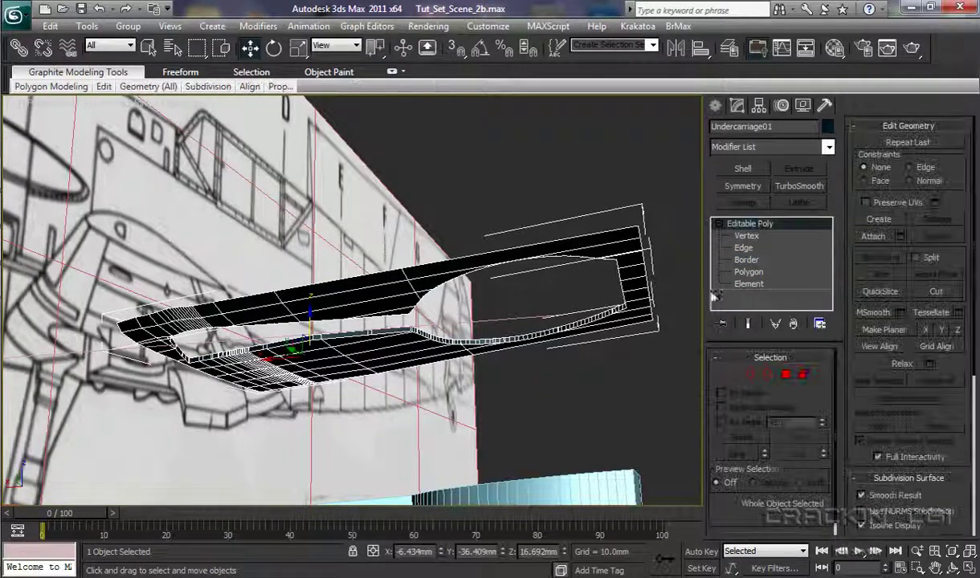
left_click(630, 394)
left_click(613, 487)
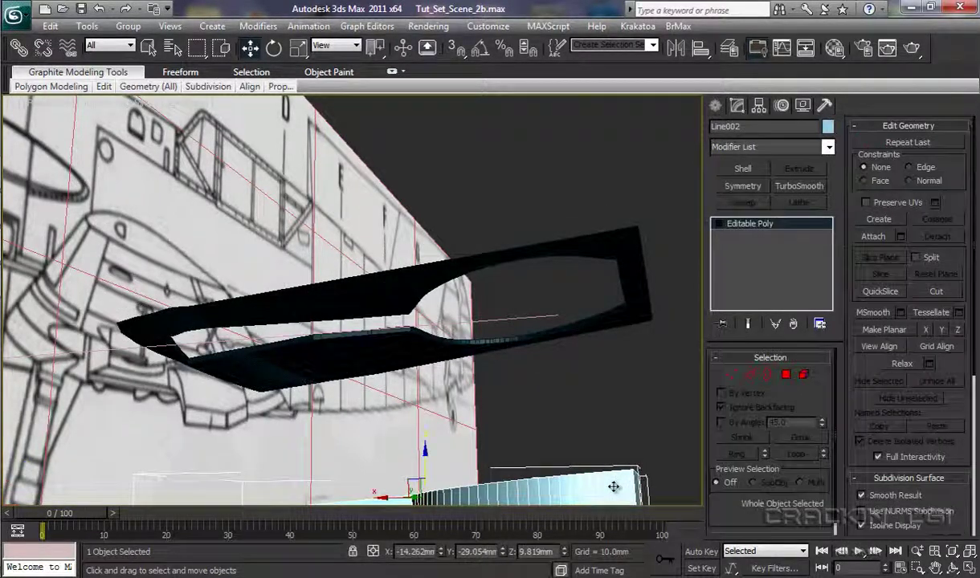
left_click_drag(424, 452, 443, 238)
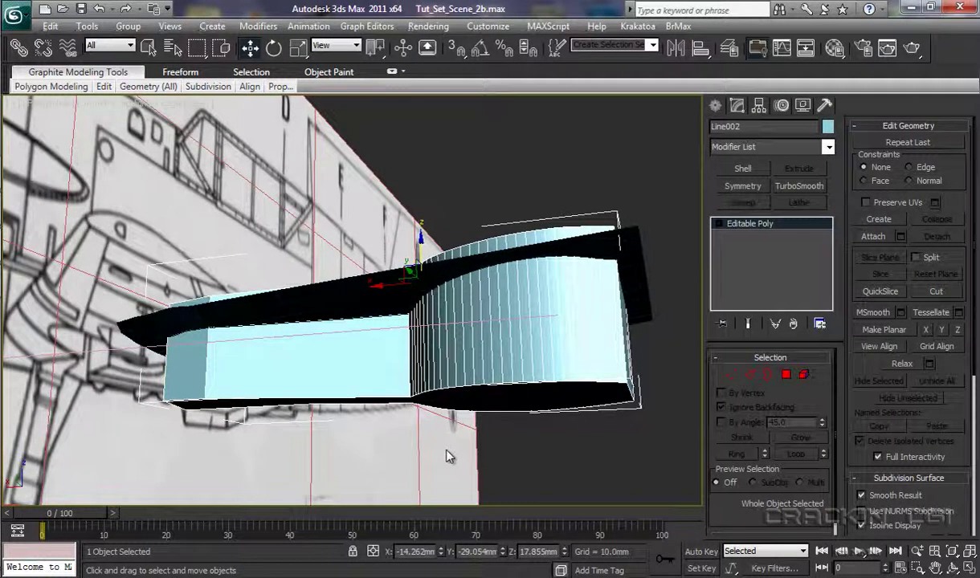
middle_click_drag(427, 437, 377, 450, "alt")
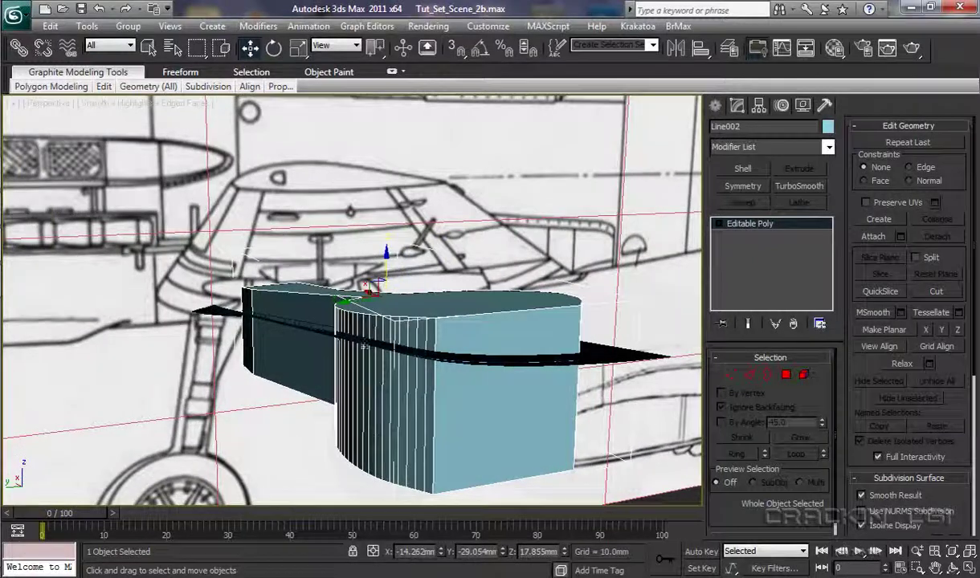
mouse_move(387, 249)
left_mouse_down()
mouse_move(388, 227)
mouse_move(388, 234)
left_mouse_up()
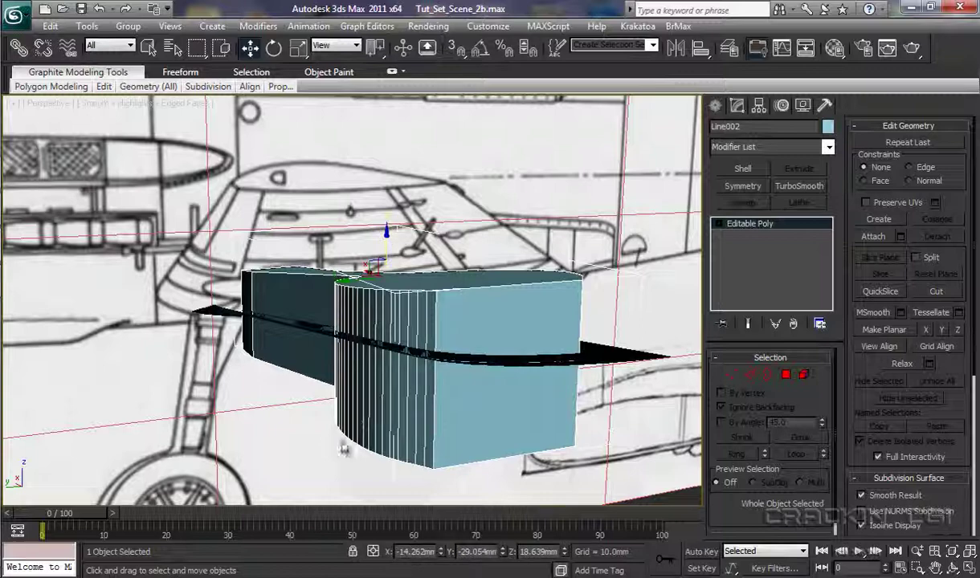
middle_click_drag(330, 458, 415, 416, "alt")
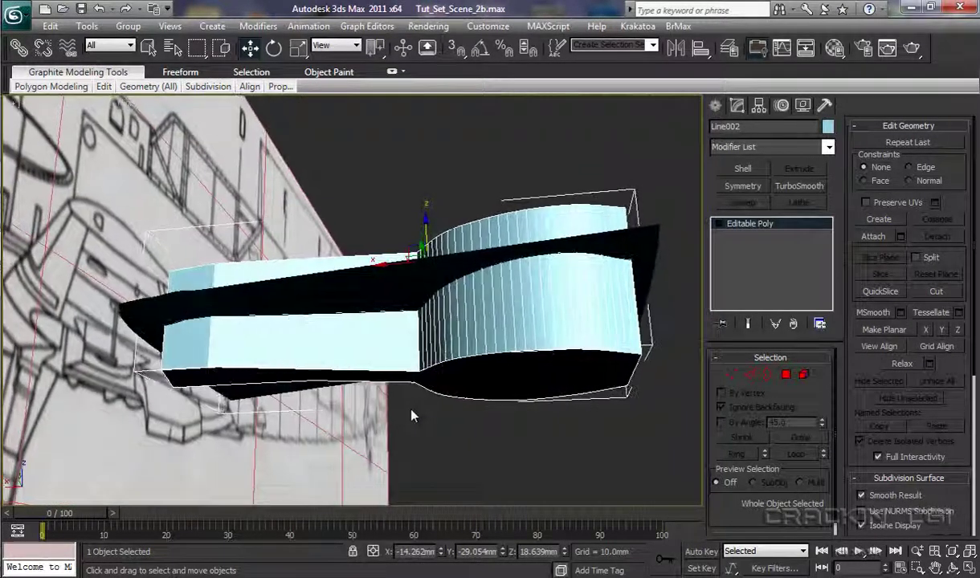
Step: Raise the bottom polygon of Line002 along Z to about 15.19 mm
left_click(718, 224)
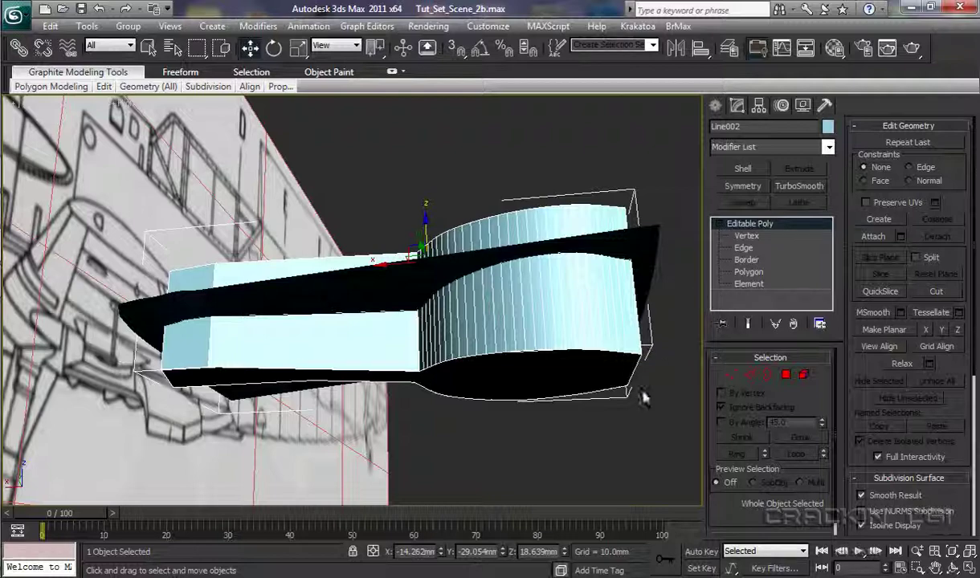
left_click(748, 272)
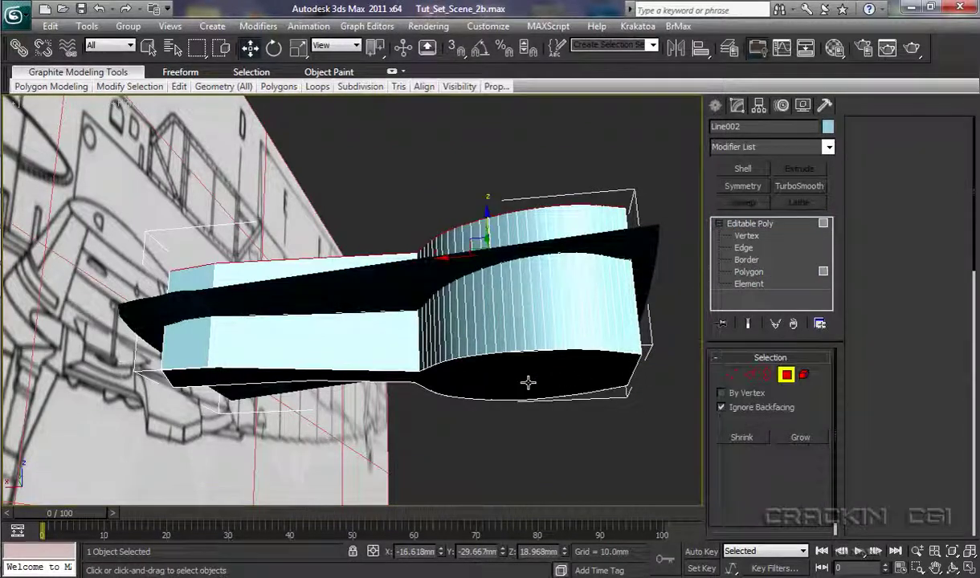
left_click(475, 383)
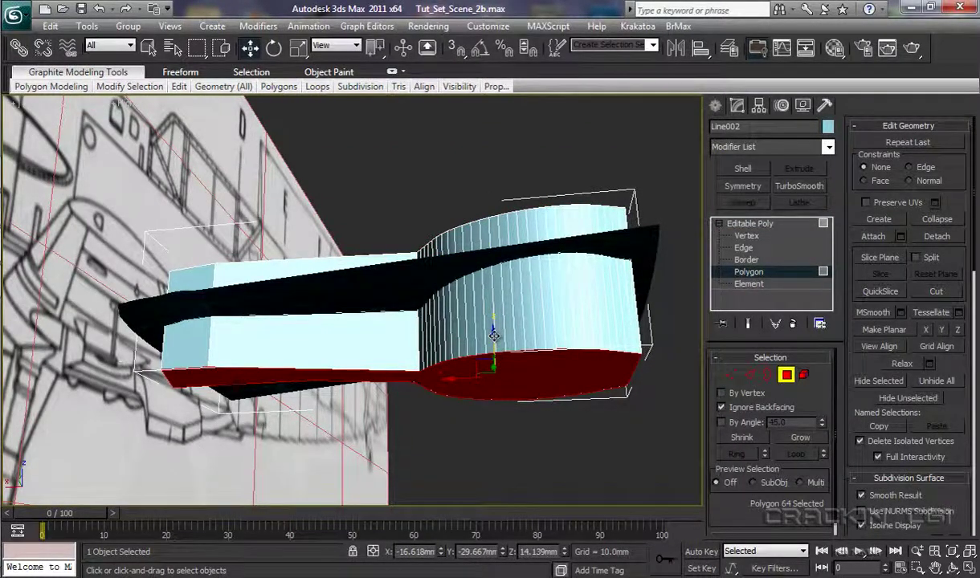
left_click_drag(494, 336, 498, 310)
Step: Tilt Line002's bottom polygon to follow the wing's slope, raise it along Z to about 16.40 mm, and leave Polygon level
left_click(273, 50)
middle_click_drag(506, 419, 372, 414, "alt")
left_click_drag(499, 357, 477, 355)
middle_click_drag(462, 444, 513, 438, "alt")
left_click(250, 48)
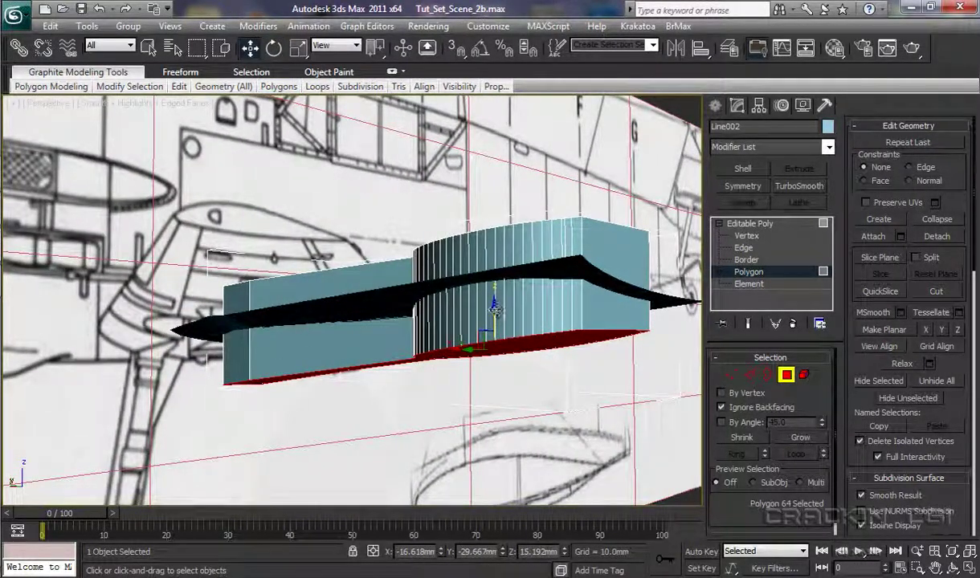
left_click_drag(495, 307, 495, 278)
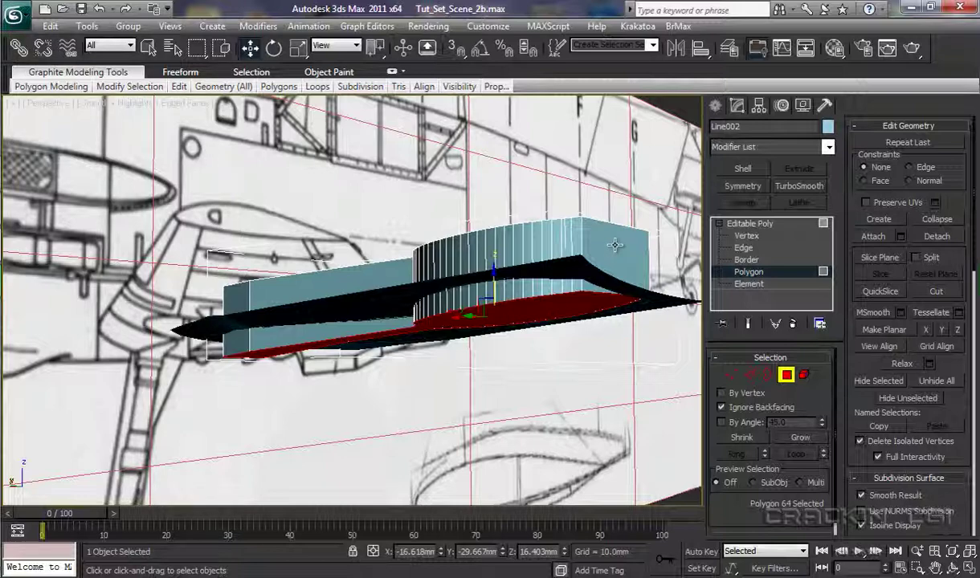
key("4")
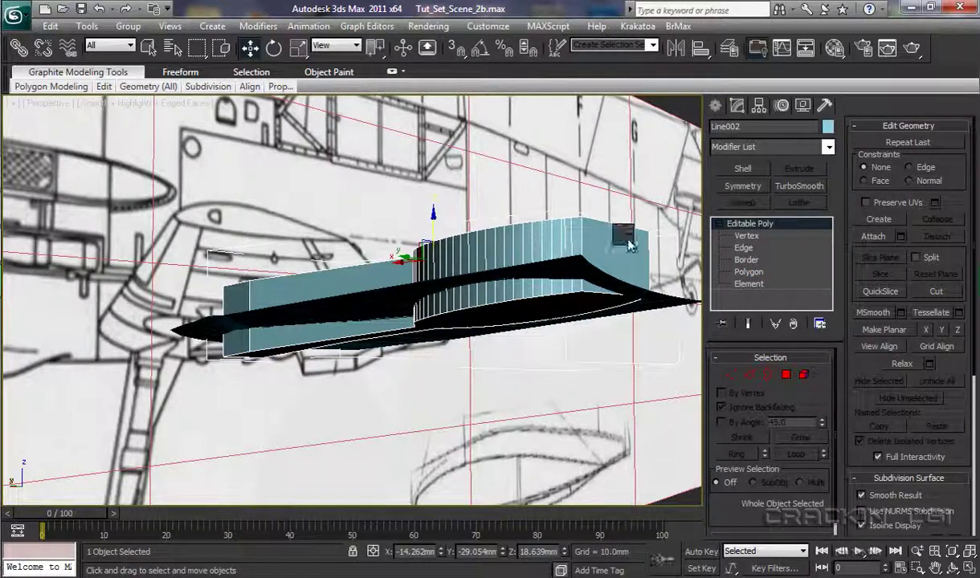
Step: Hide Line002 and unhide Wing_L in the Front_Wing layer
right_click(624, 244)
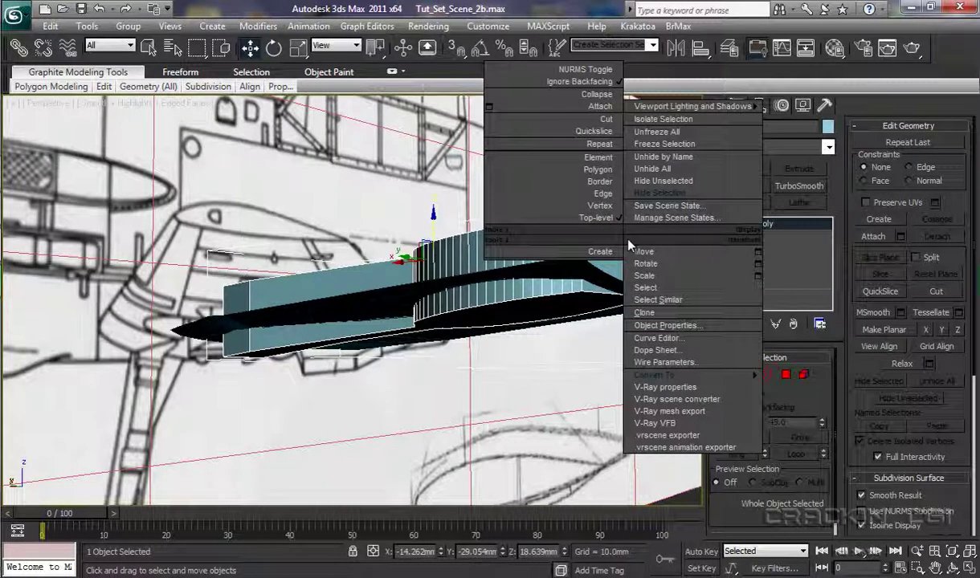
left_click(659, 193)
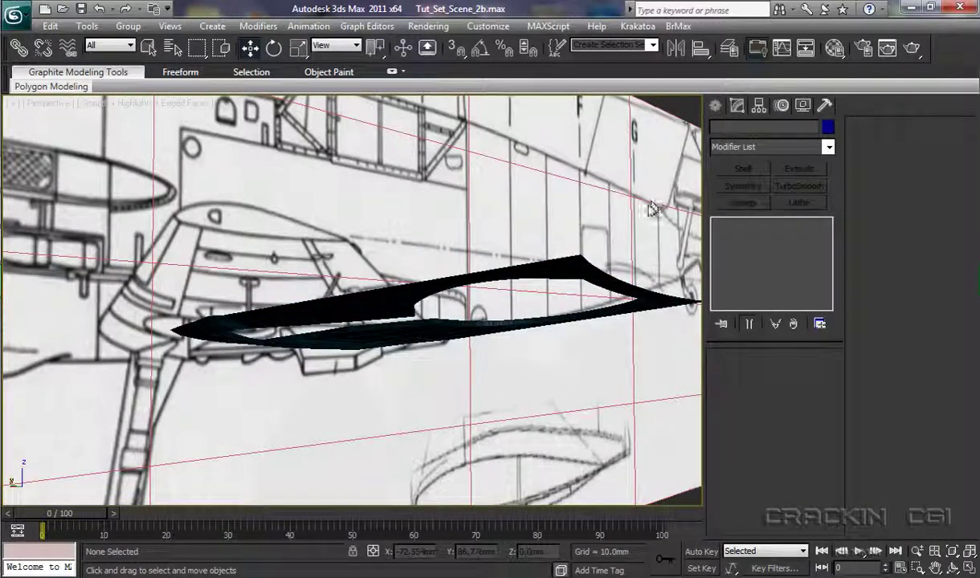
left_click(728, 48)
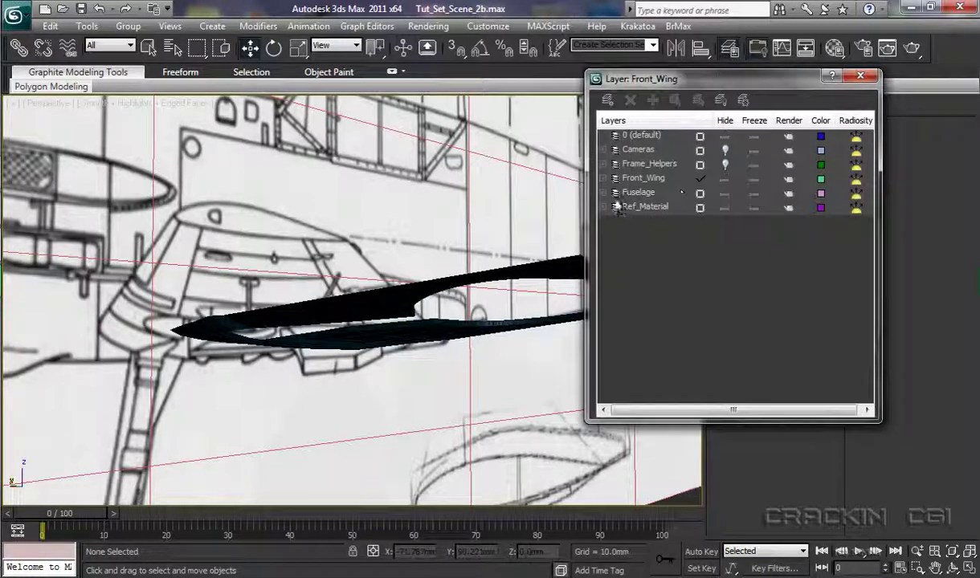
left_click(603, 177)
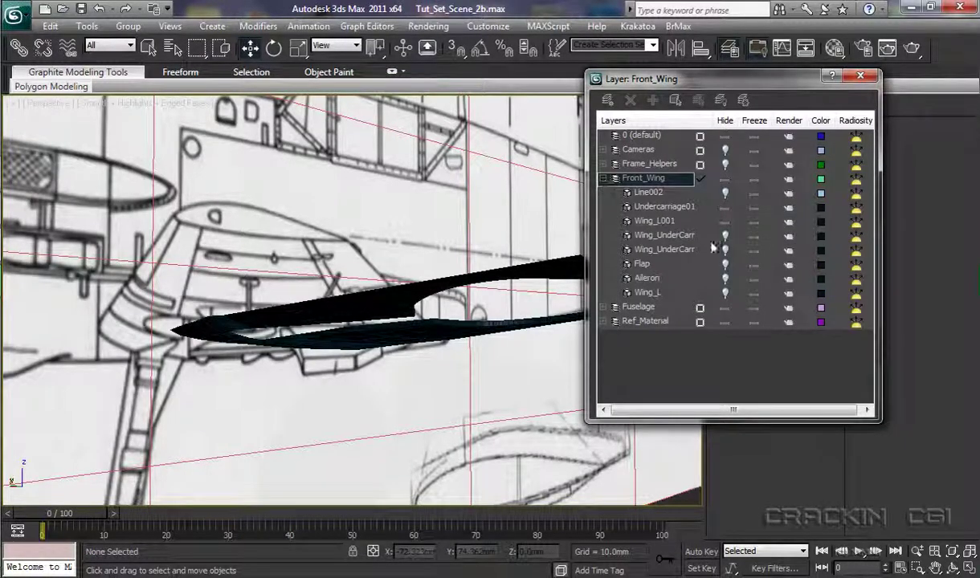
left_click(725, 292)
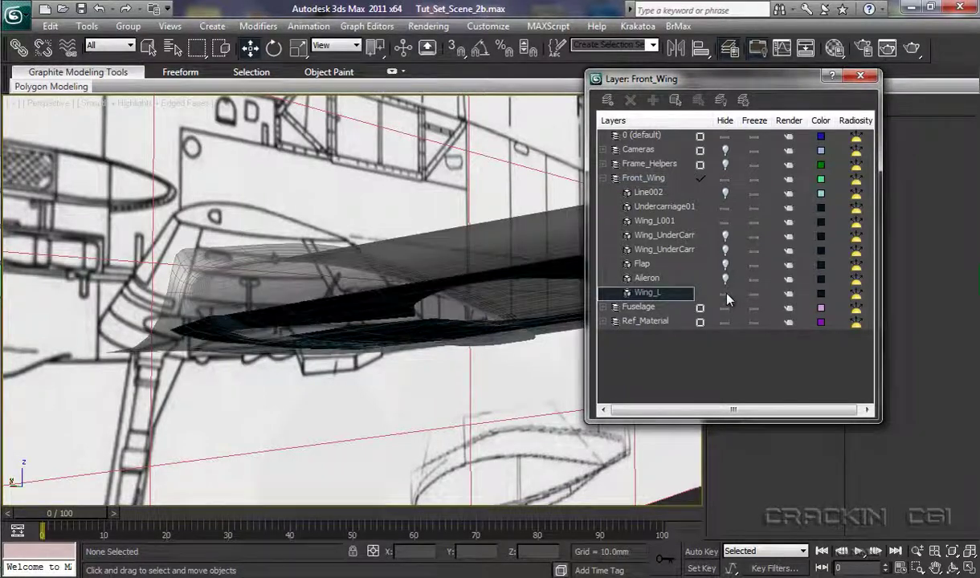
left_click(861, 76)
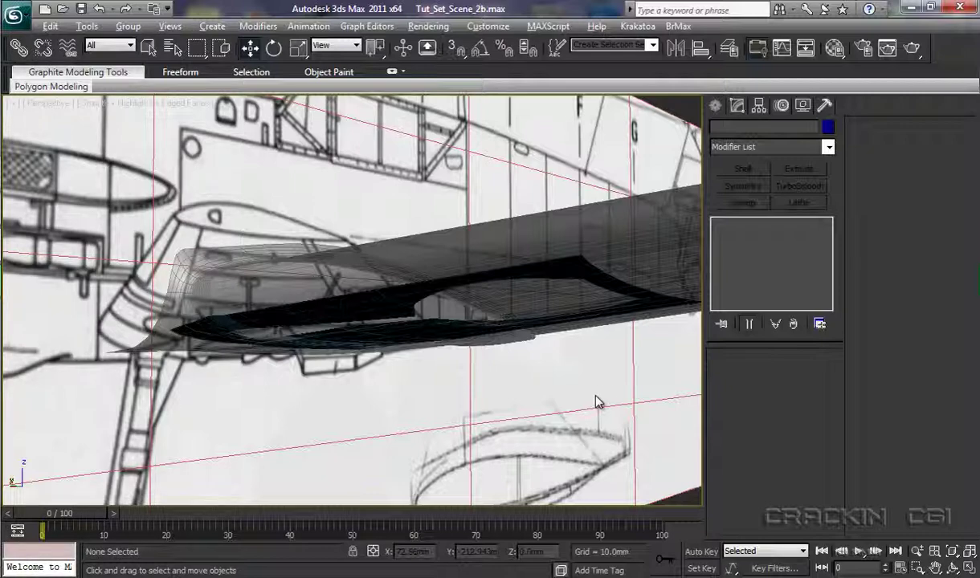
Step: Switch to the Bottom view of the wing root and freeze Undercarriage01 over Wing_L
left_click(652, 222)
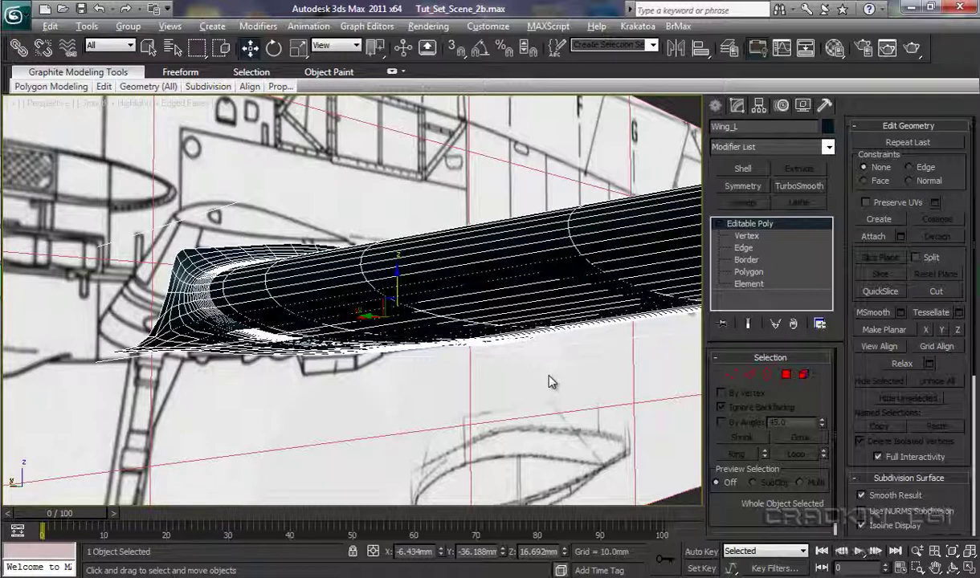
key("b")
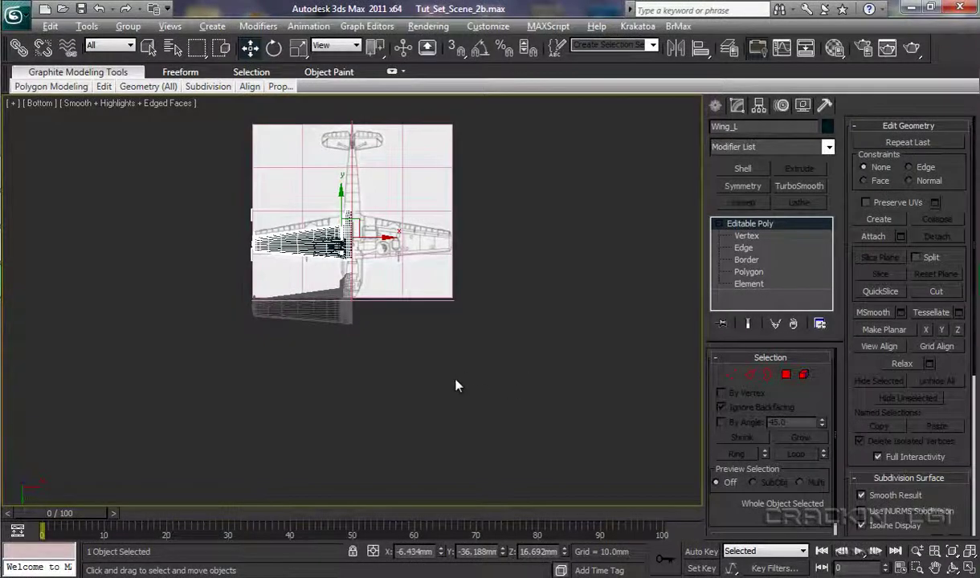
scroll(450, 383, "up", 10)
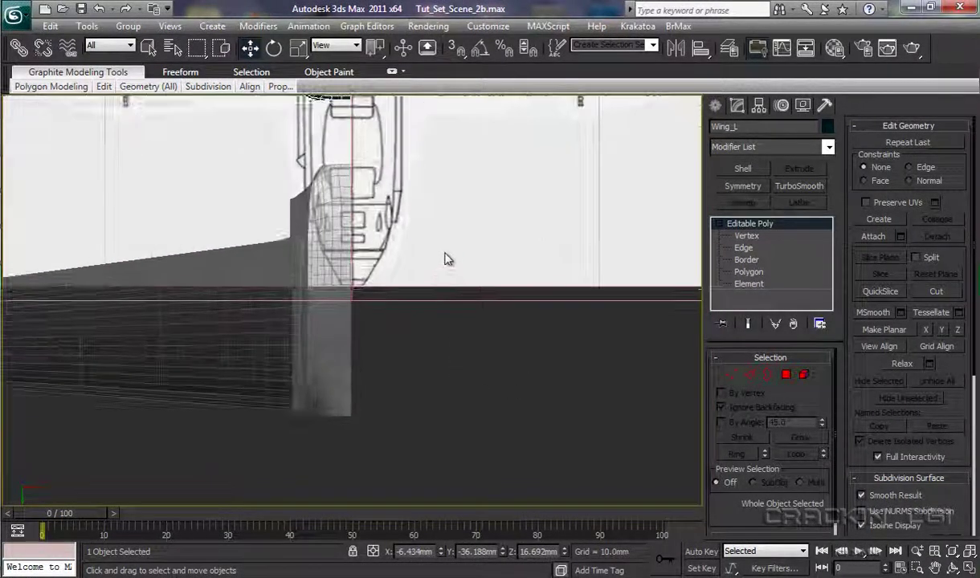
mouse_move(467, 260)
middle_mouse_down()
mouse_move(518, 455)
mouse_move(507, 405)
middle_mouse_up()
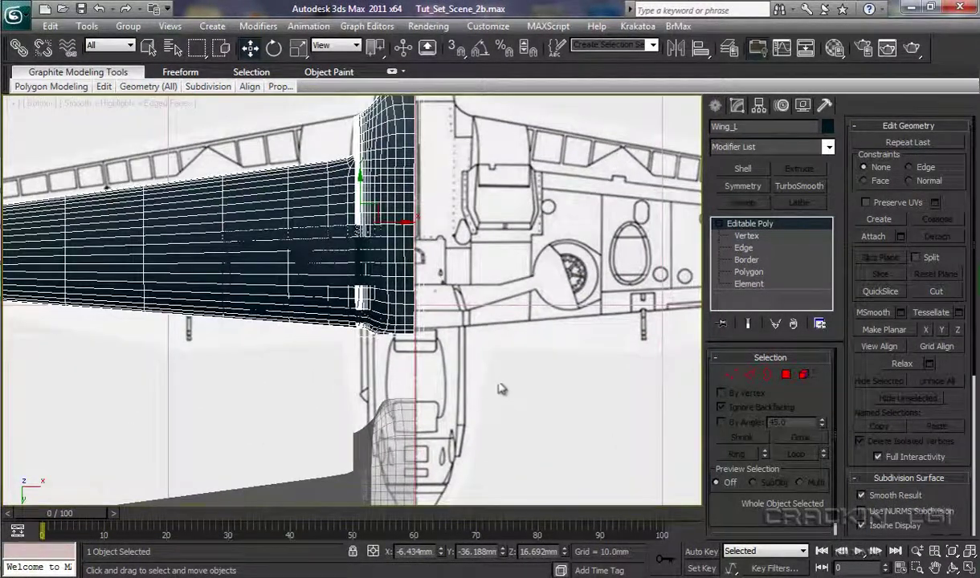
scroll(499, 337, "up", 5)
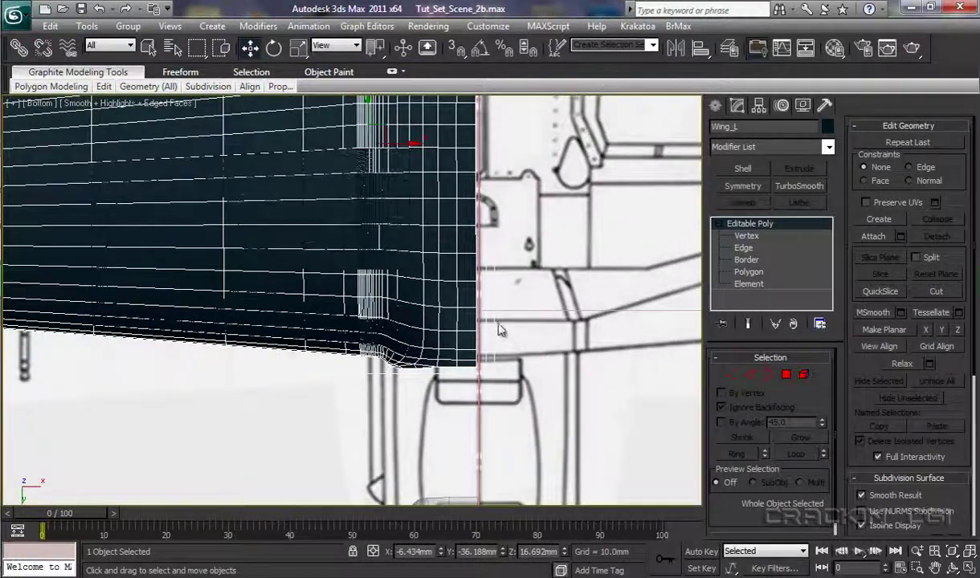
middle_click_drag(499, 310, 591, 350)
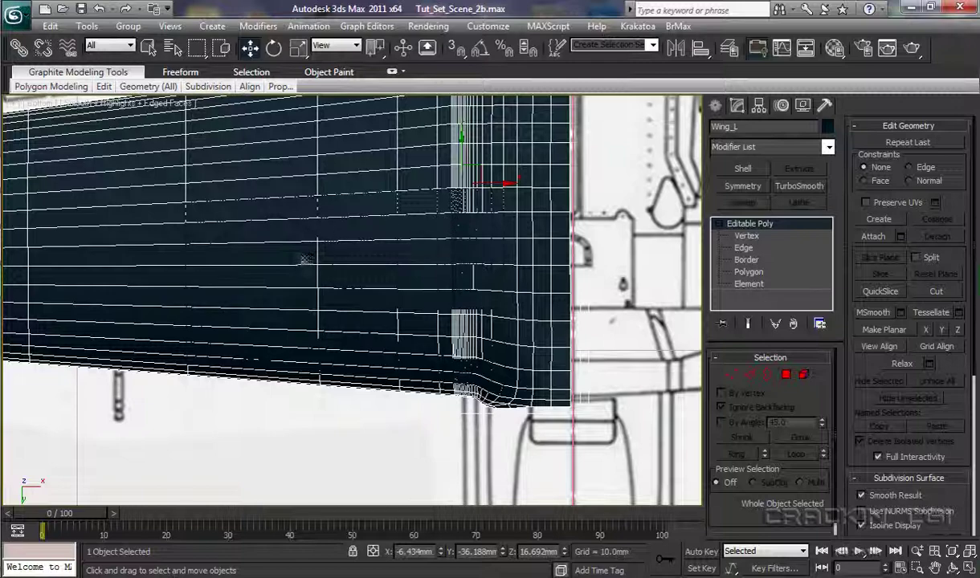
left_click(358, 287)
right_click(360, 286)
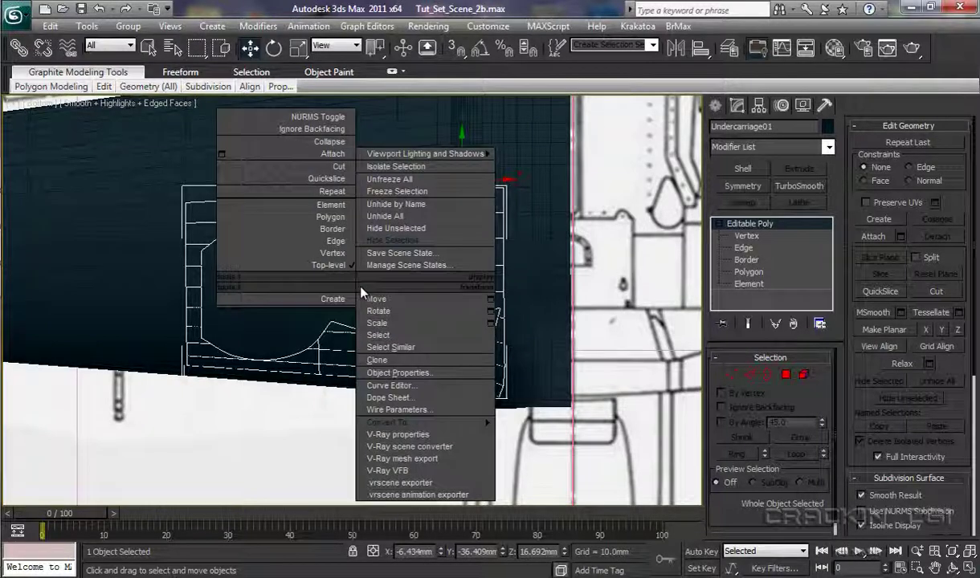
left_click(395, 193)
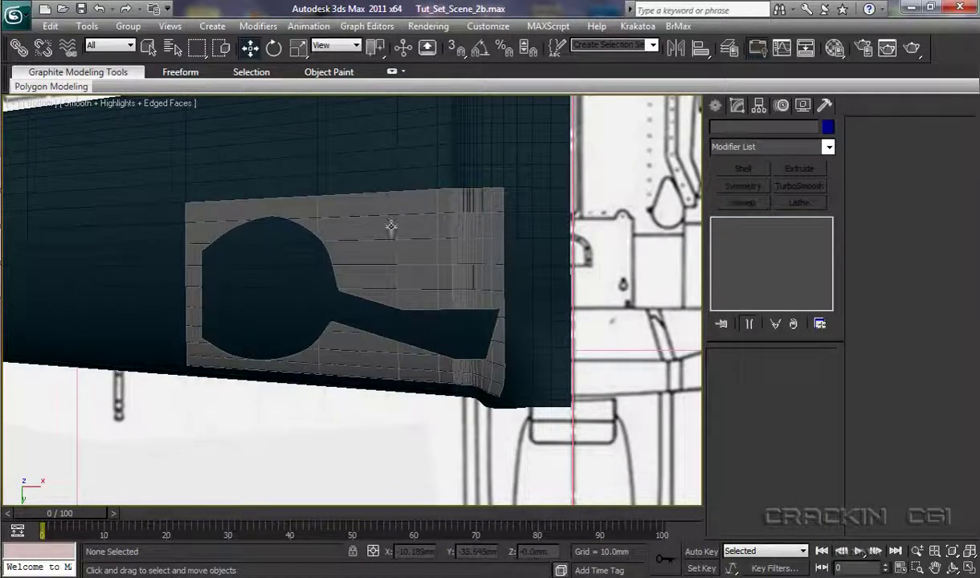
Step: Select the Wing_L polygons on the underside that Undercarriage01 covers and delete them
left_click(388, 170)
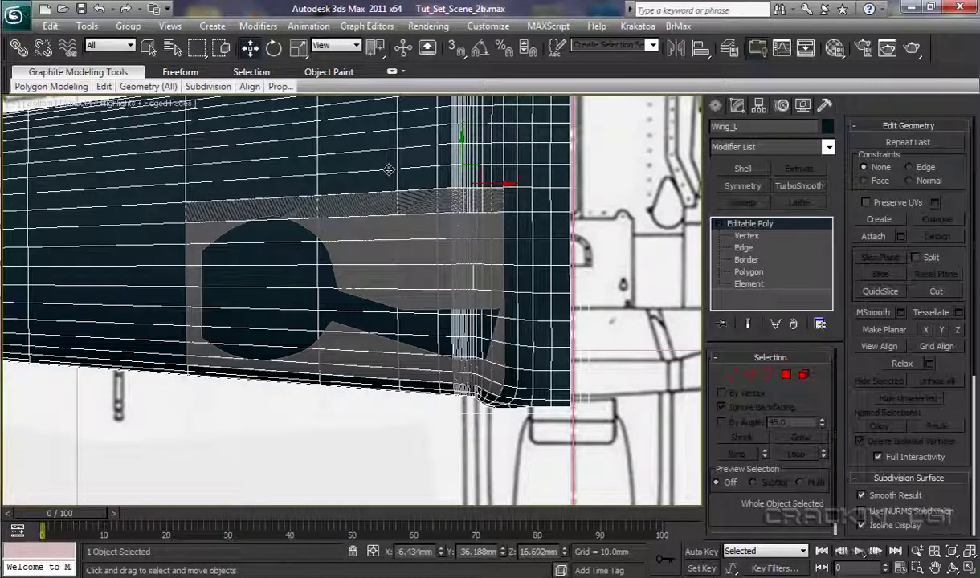
left_click(749, 274)
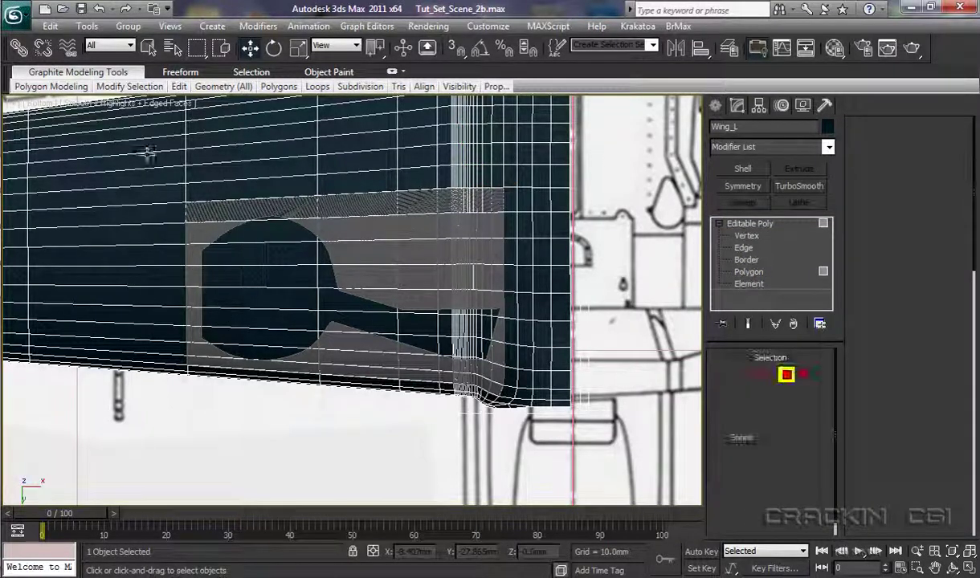
left_click(148, 49)
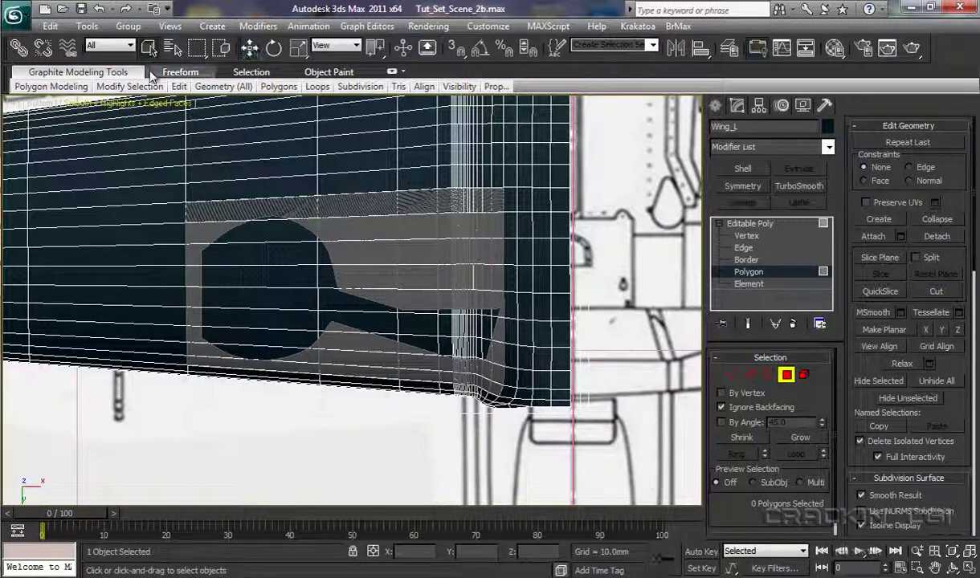
left_click(200, 211)
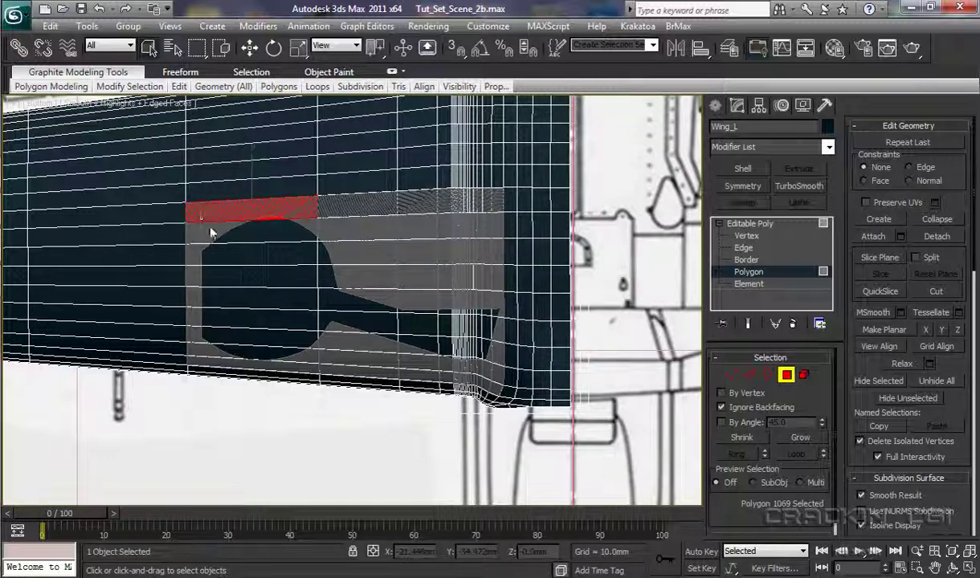
left_click(499, 369, "shift")
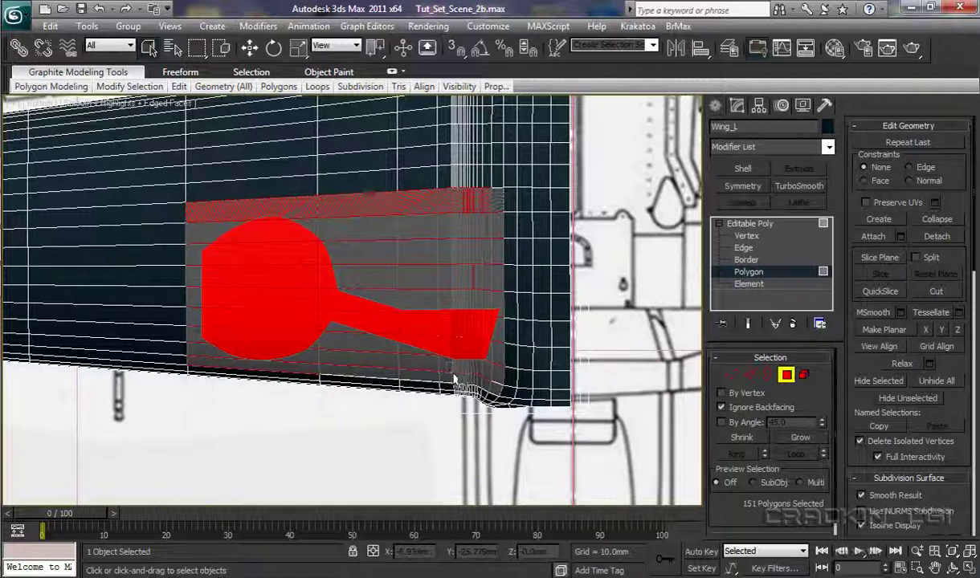
left_click(498, 390, "ctrl")
left_click(499, 389)
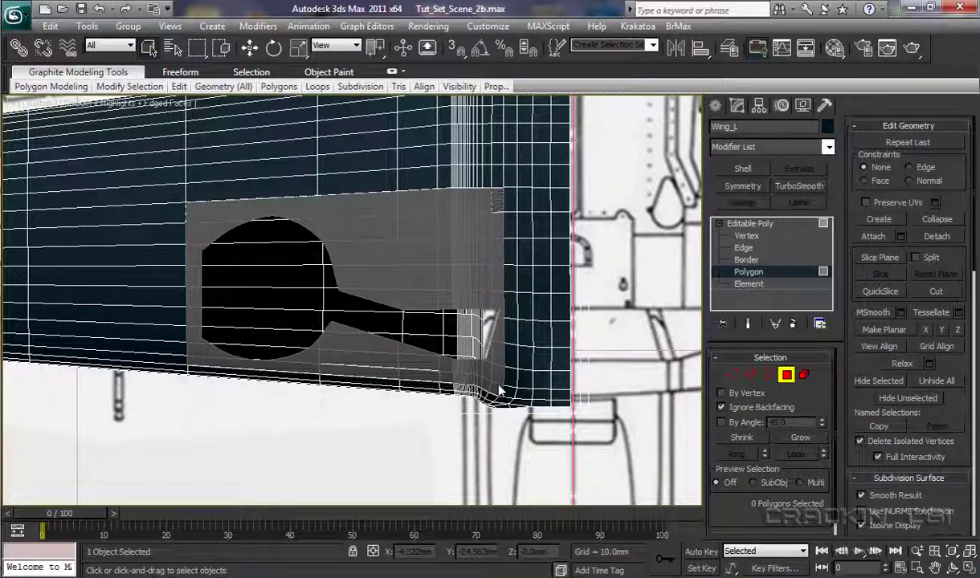